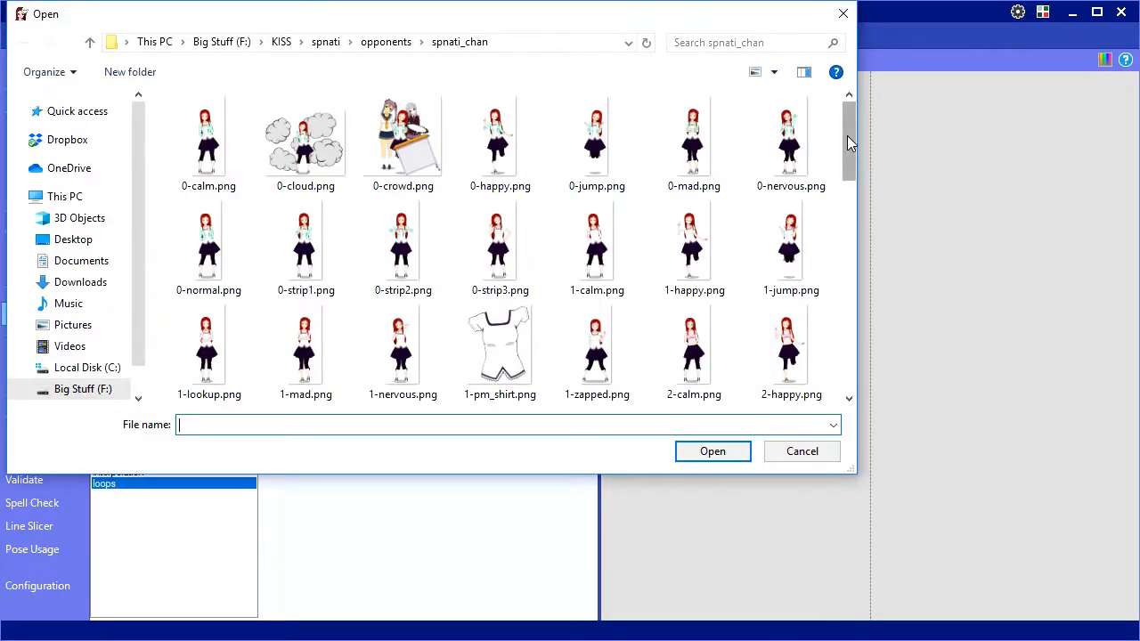
# - Add the cloud.png image from the spnati_chan folder as a sprite in the loops pose
pyautogui.moveTo(849, 142); pyautogui.dragTo(837, 346)
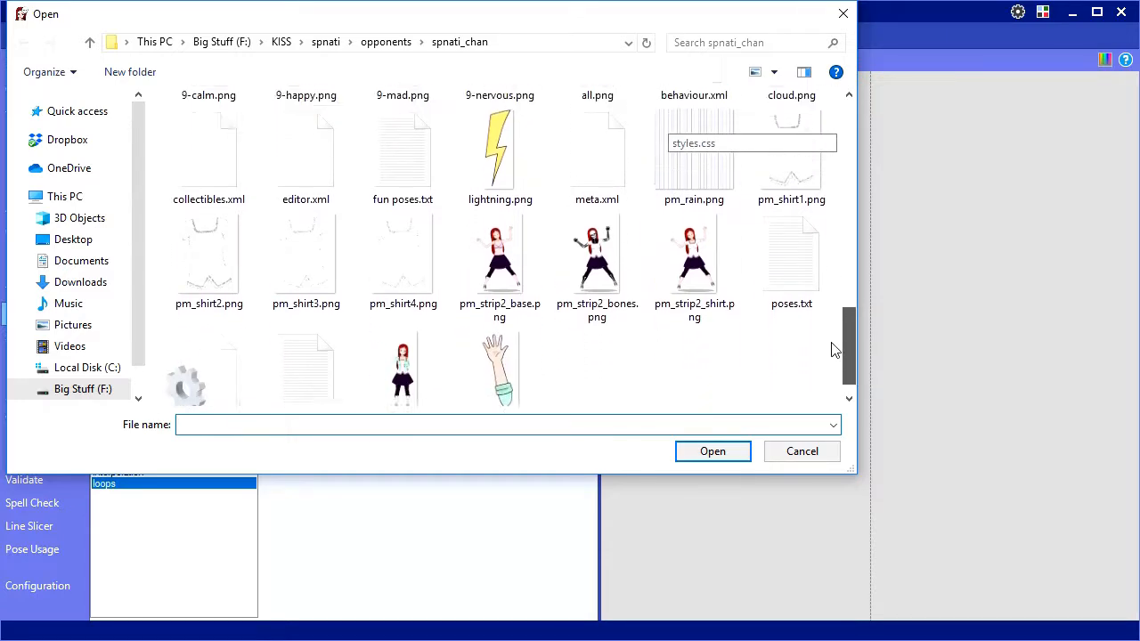
pyautogui.scroll(2, 822, 234)
pyautogui.doubleClick(793, 224)
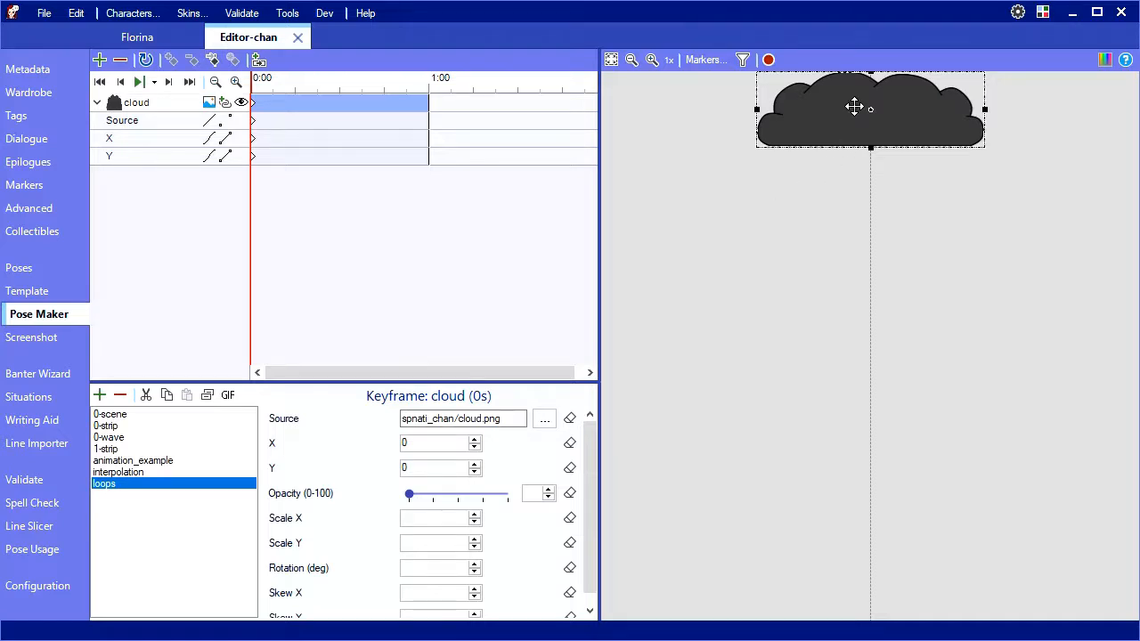
# - Keyframe the cloud at 1 second, lowered to about Y 824, and preview it with its Y track looping
pyautogui.moveTo(826, 125); pyautogui.dragTo(826, 446)
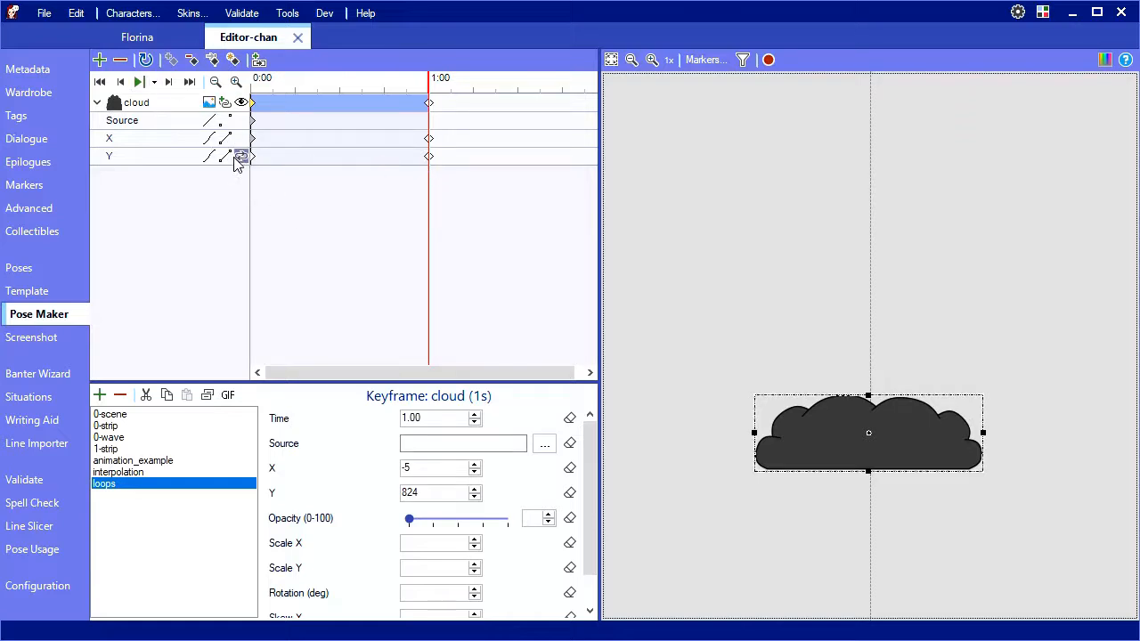
pyautogui.click(139, 81)
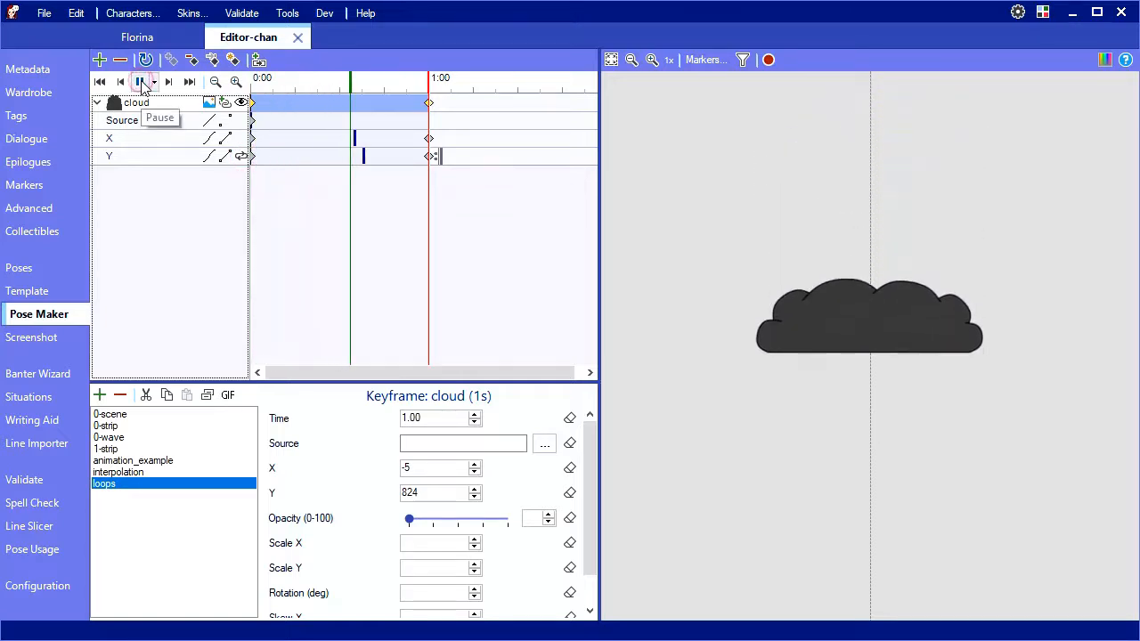
pyautogui.click(154, 82)
pyautogui.click(165, 143)
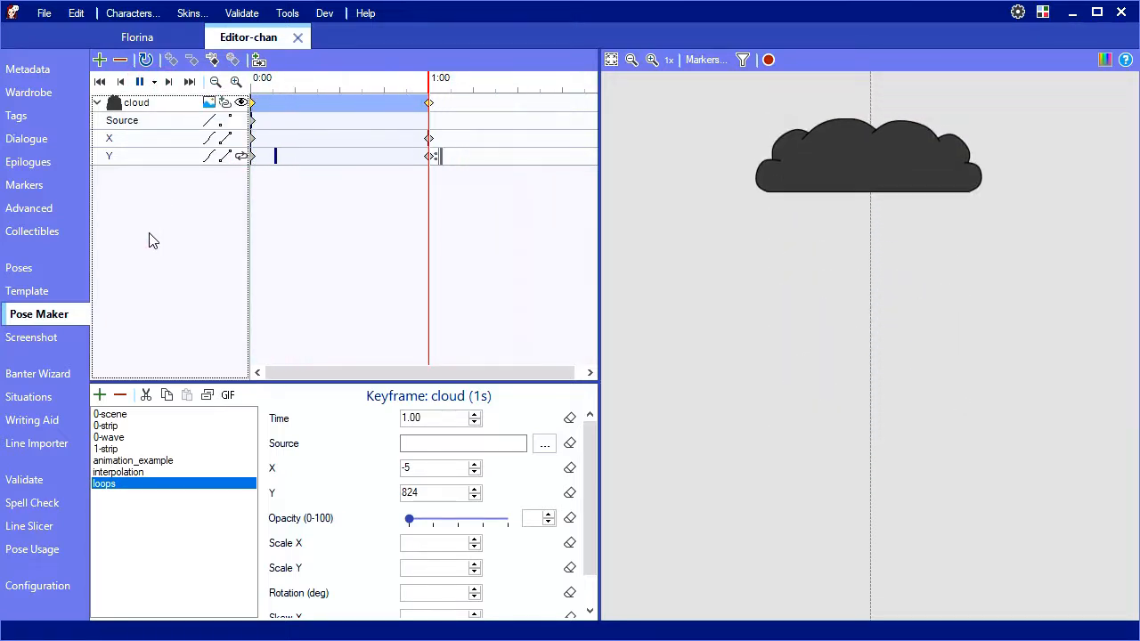
pyautogui.click(140, 82)
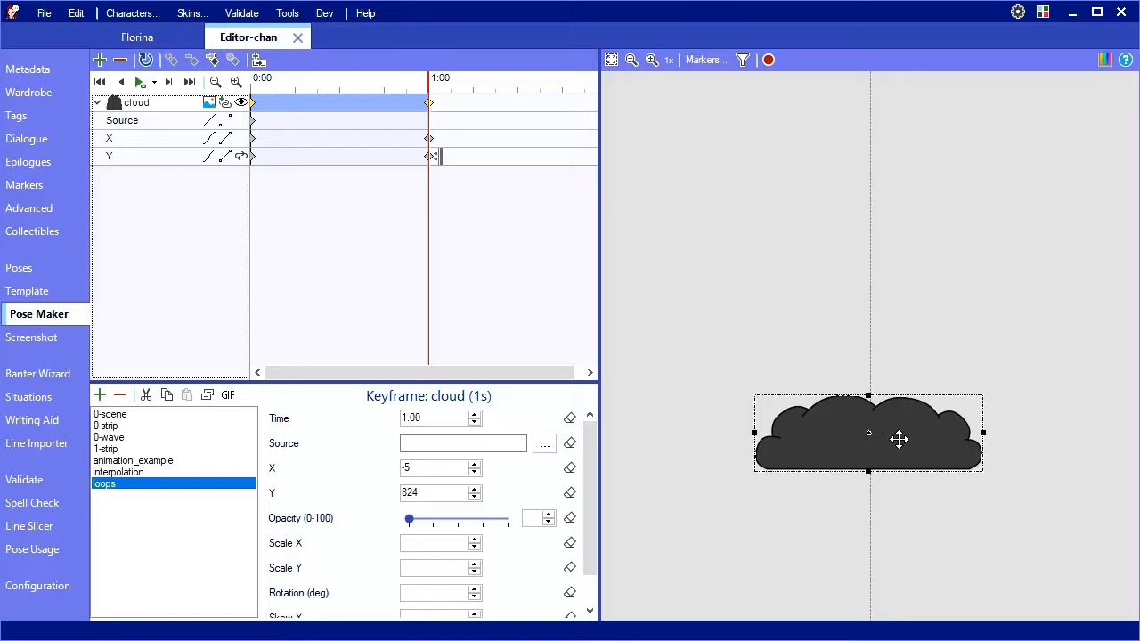
# - Keyframe the cloud at 0.5 seconds at about Y 1161, raise it in the 1-second keyframe, and play the result
pyautogui.click(340, 83)
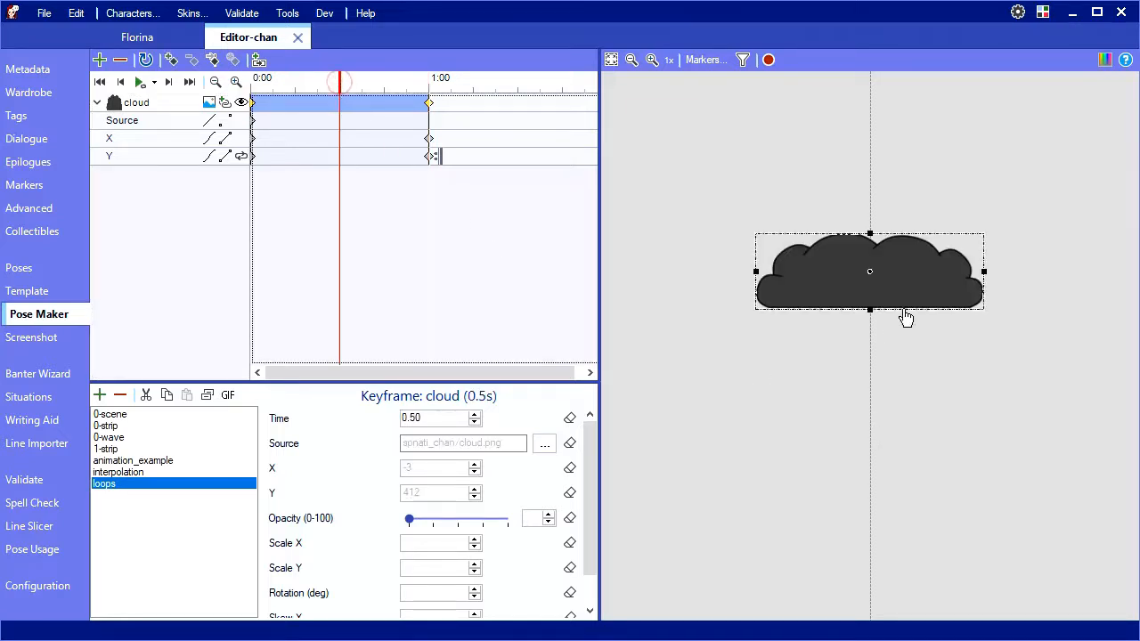
pyautogui.moveTo(916, 261); pyautogui.dragTo(920, 551)
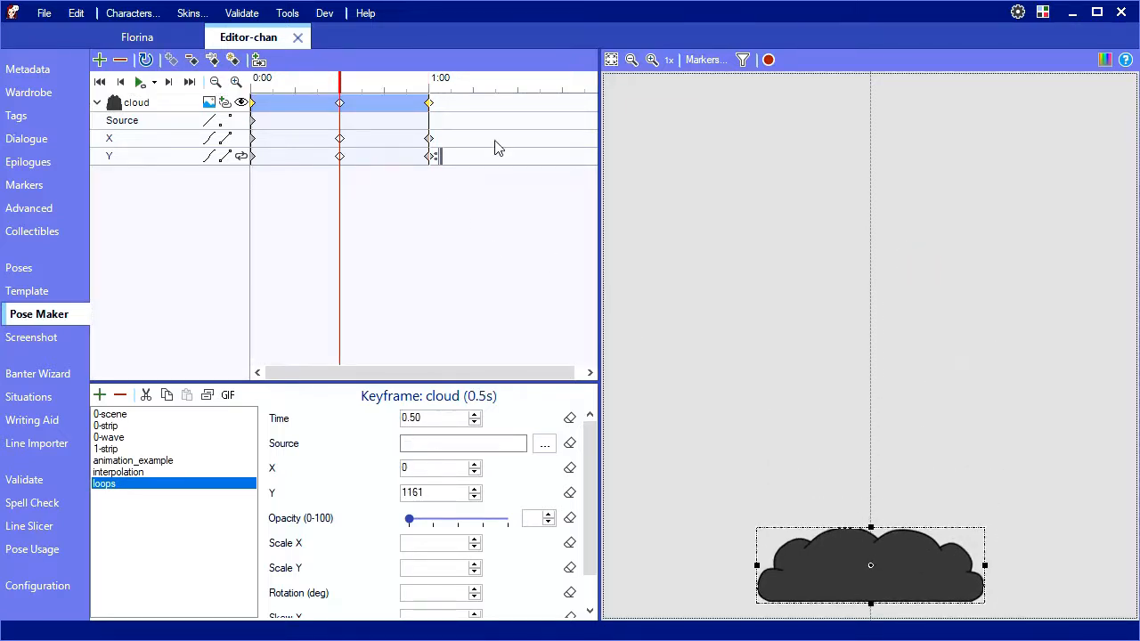
pyautogui.click(427, 101)
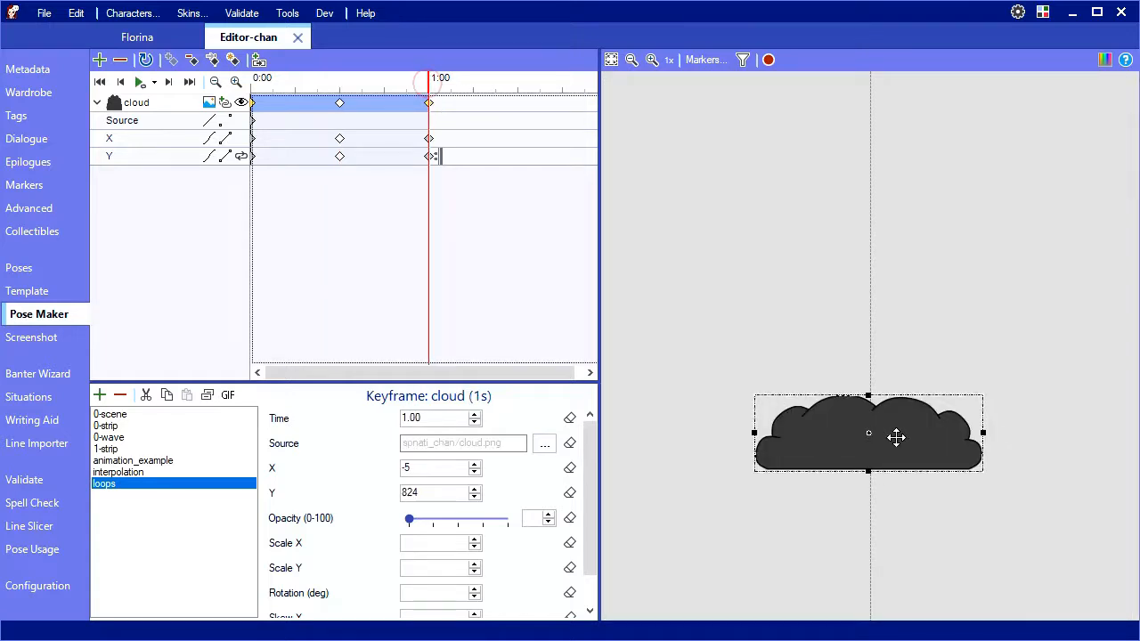
pyautogui.moveTo(896, 436); pyautogui.dragTo(898, 342)
pyautogui.click(265, 82)
pyautogui.press('space')
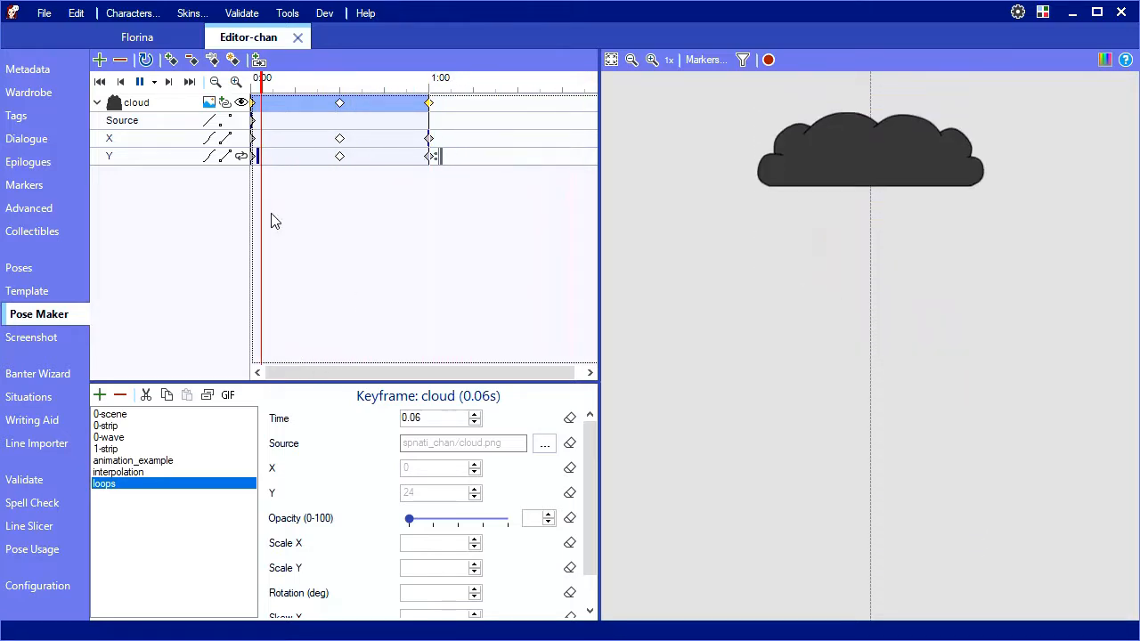
# - Try the clamp and wrap repeat methods on the cloud's looping Y track during playback
pyautogui.click(140, 157)
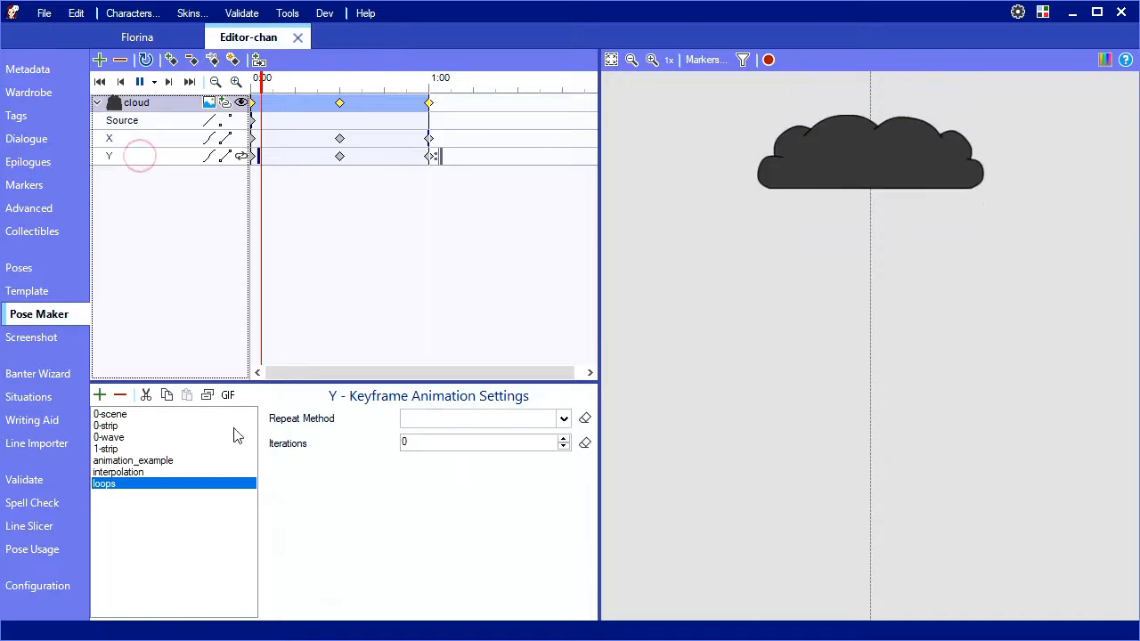
pyautogui.click(497, 417)
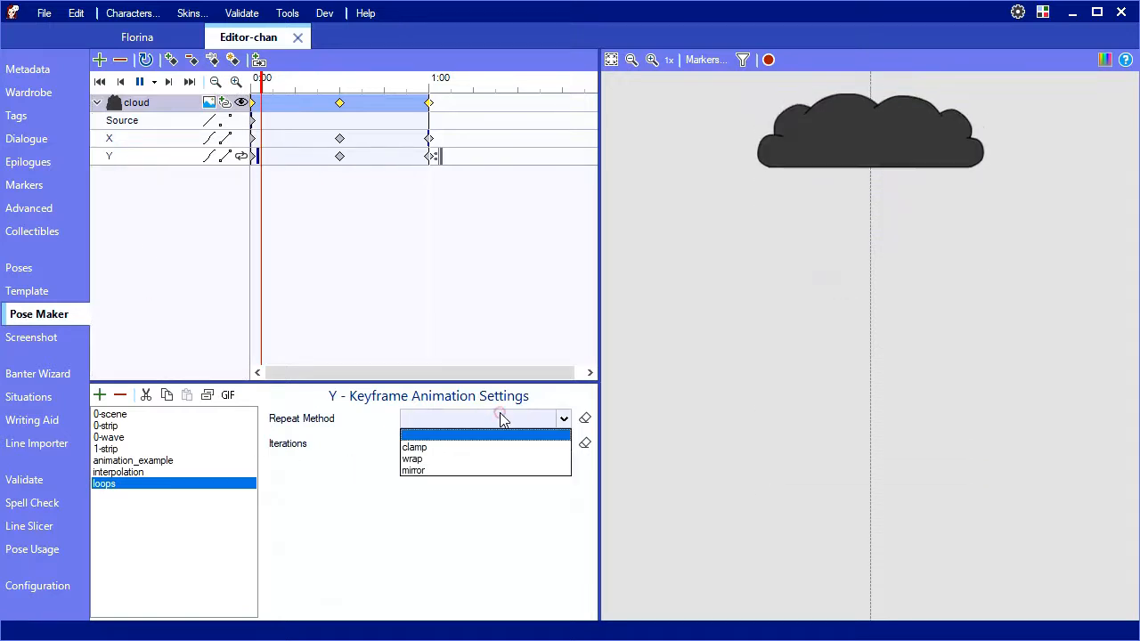
pyautogui.click(454, 448)
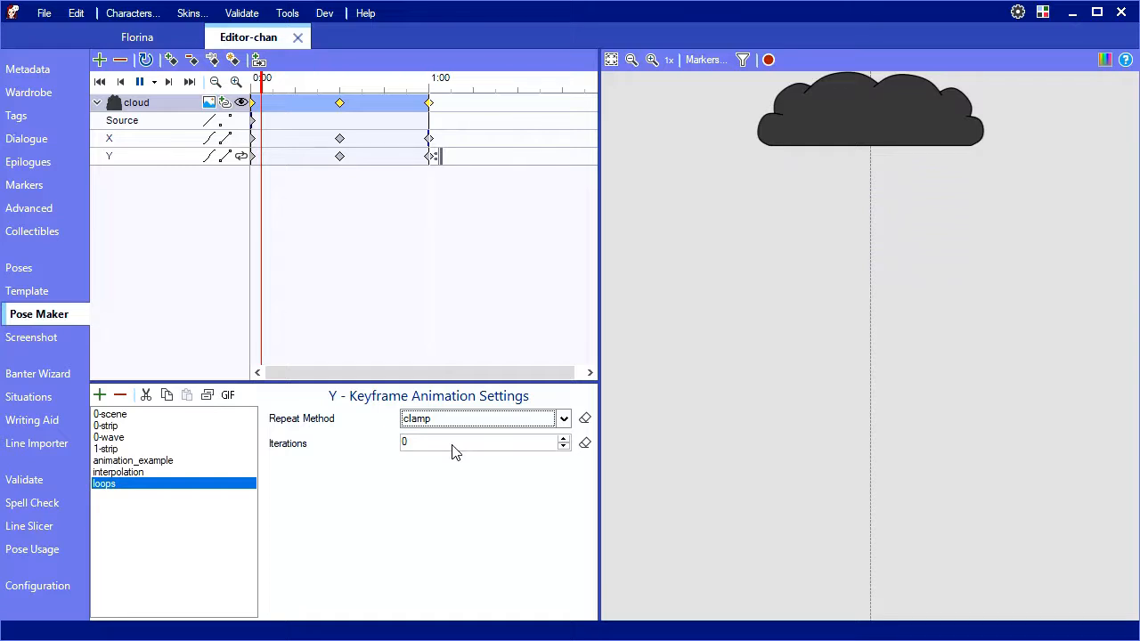
pyautogui.click(428, 459)
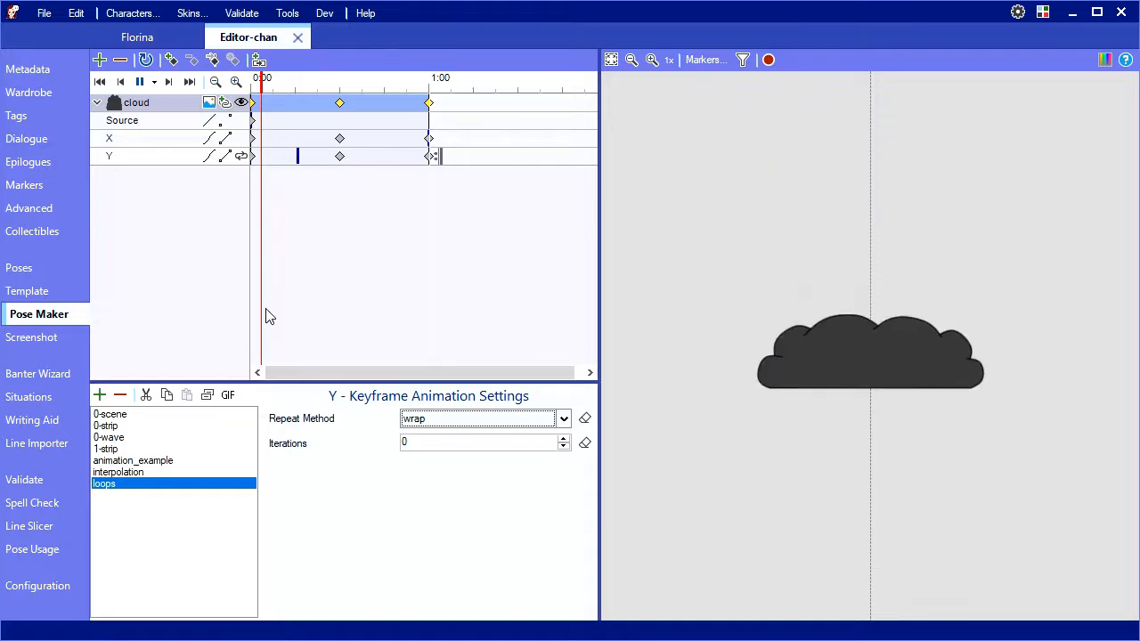
# - Set the Y track's repeat method to mirror and stop the playback after previewing it
pyautogui.click(435, 419)
pyautogui.click(434, 472)
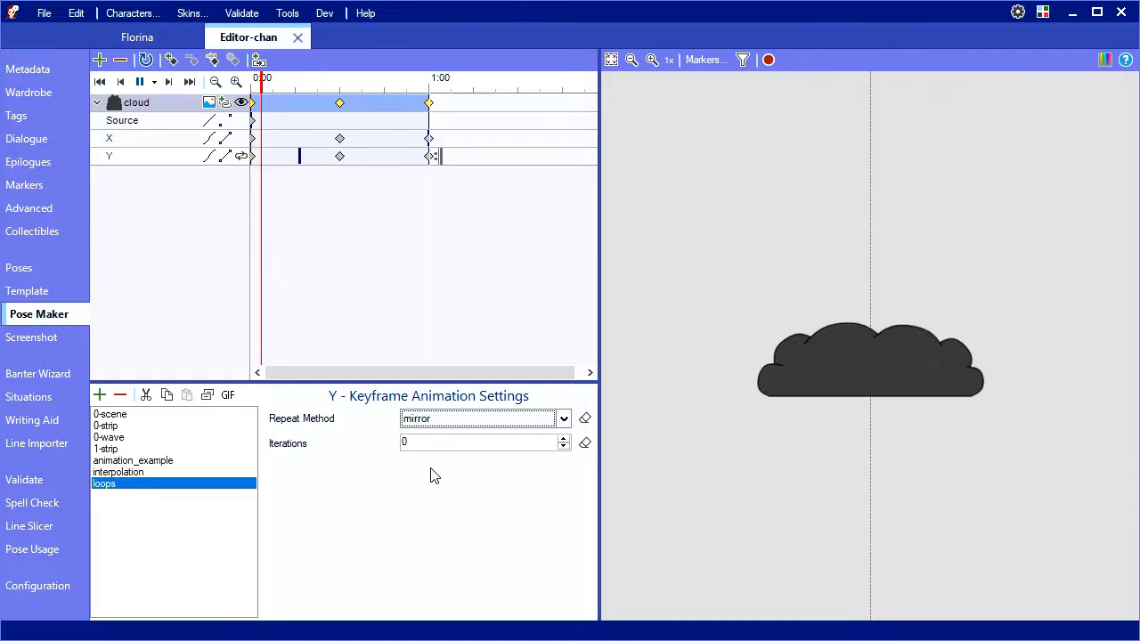
pyautogui.click(140, 86)
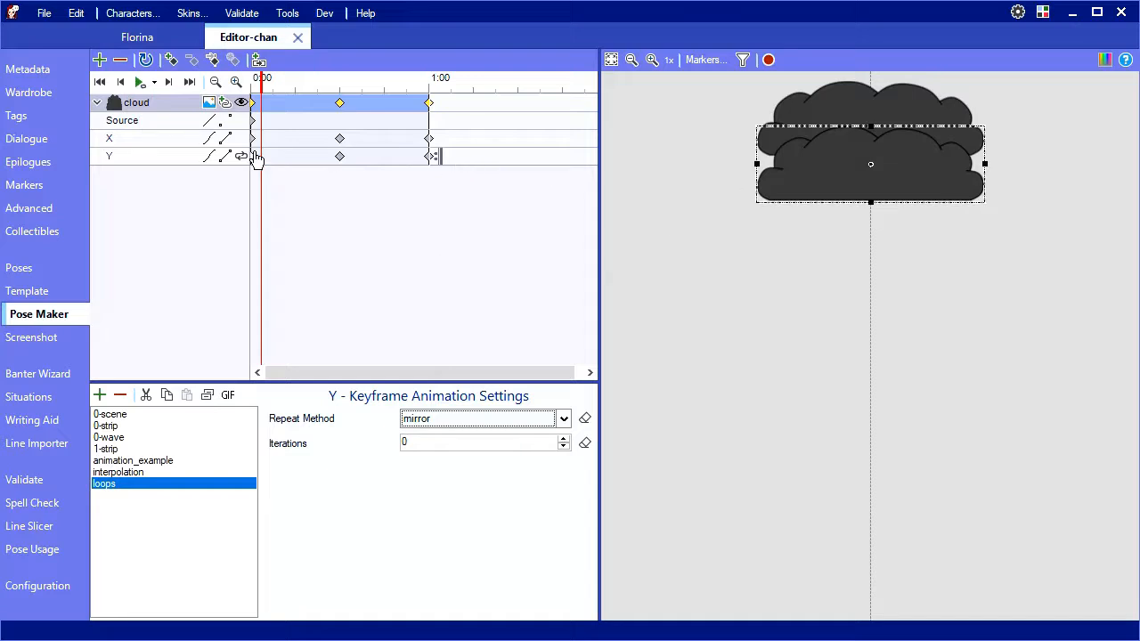
# - Move the cloud to about X -436, Y 1207 at 0 seconds and to the canvas's upper right at 1 second
pyautogui.click(254, 103)
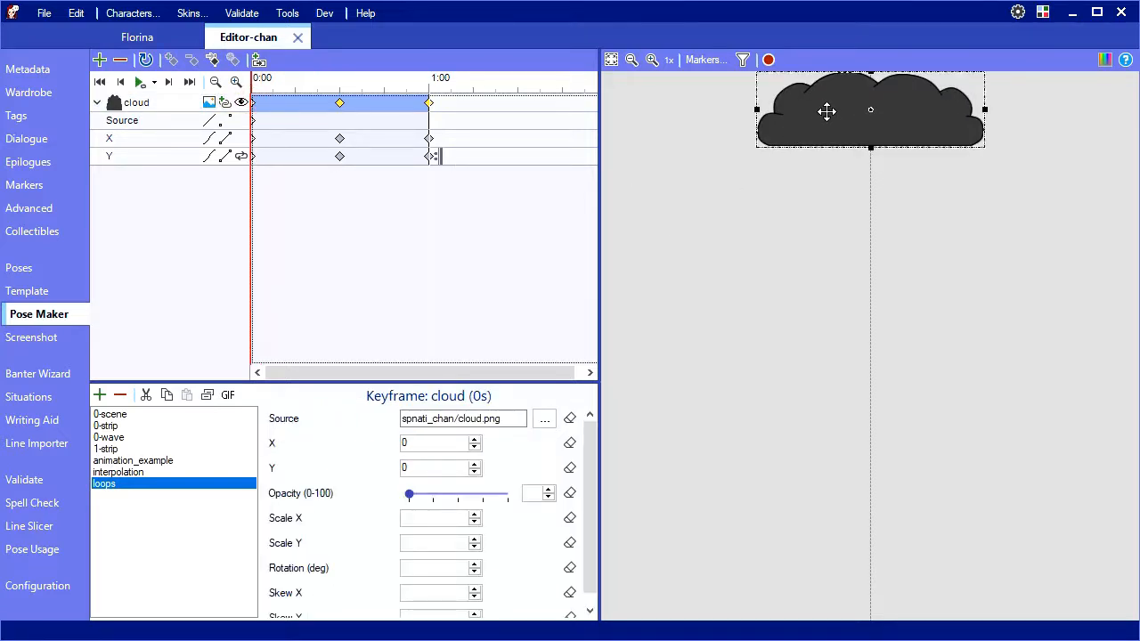
pyautogui.moveTo(826, 111); pyautogui.dragTo(669, 332)
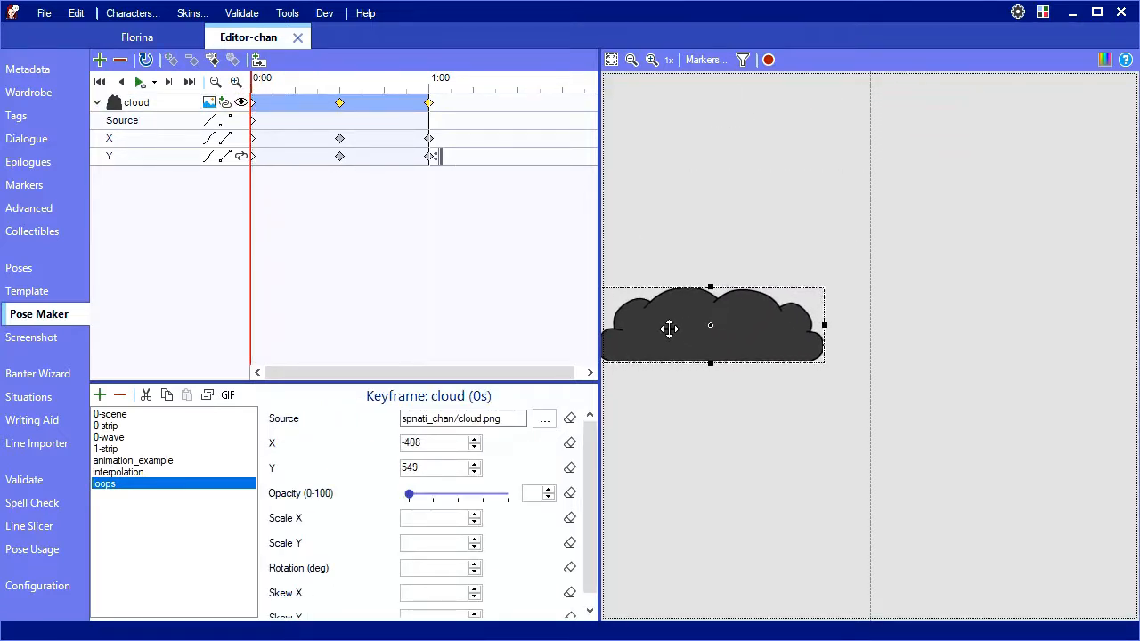
pyautogui.moveTo(669, 325); pyautogui.dragTo(657, 589)
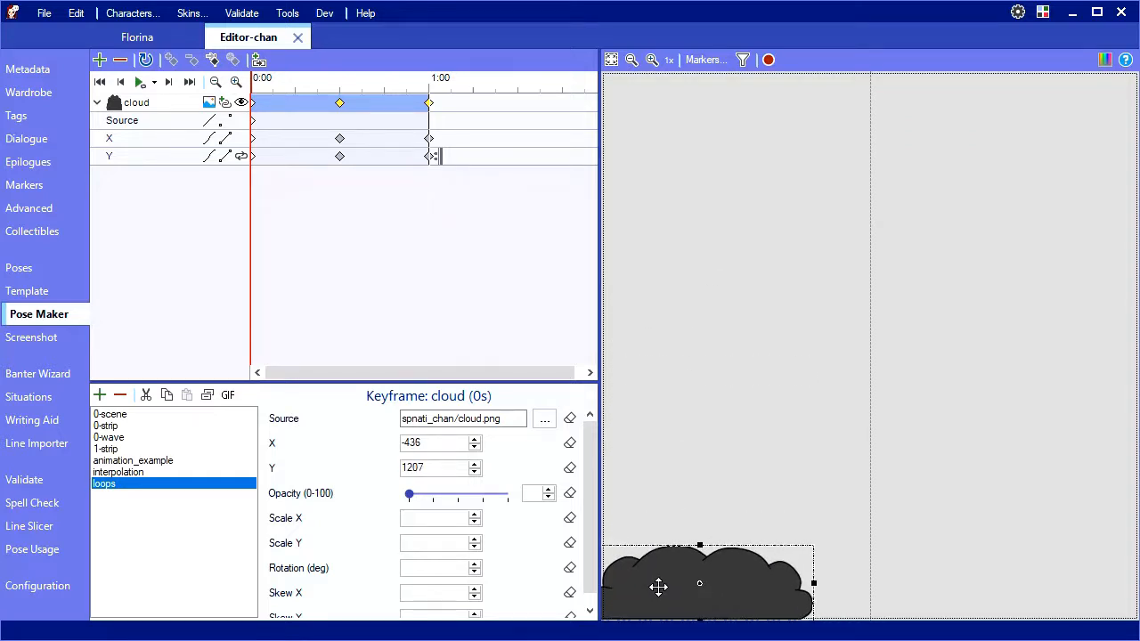
pyautogui.moveTo(410, 78); pyautogui.dragTo(431, 87)
pyautogui.moveTo(919, 342); pyautogui.dragTo(1106, 114)
# - Delete the cloud's 0.5-second keyframe and play the animation from the start
pyautogui.click(340, 104)
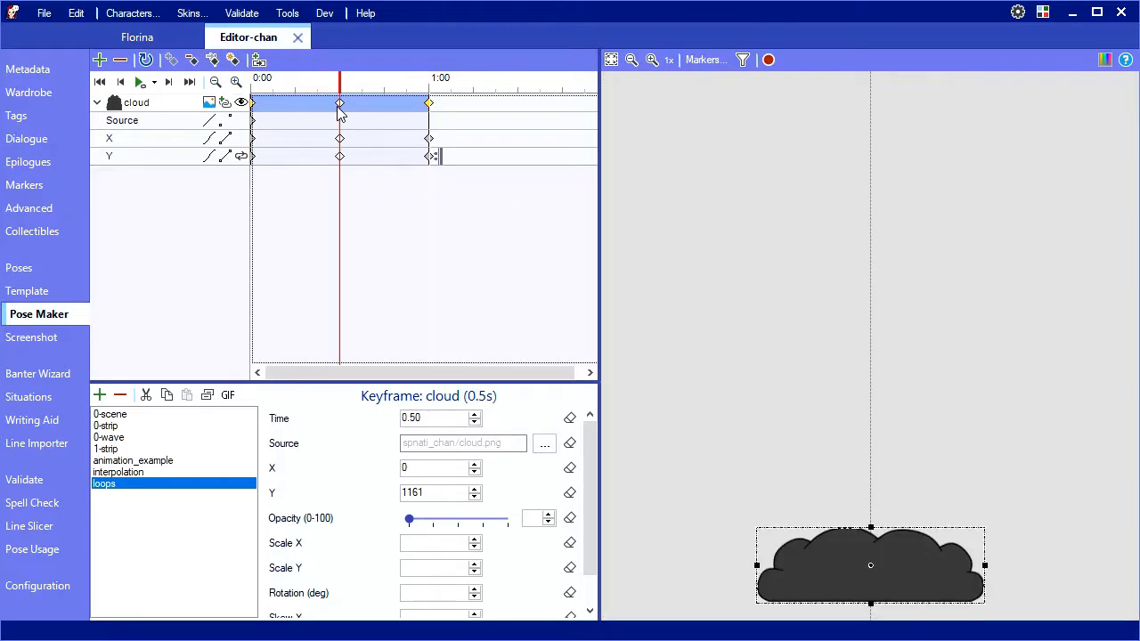
pyautogui.press('Delete')
pyautogui.click(253, 78)
pyautogui.press('space')
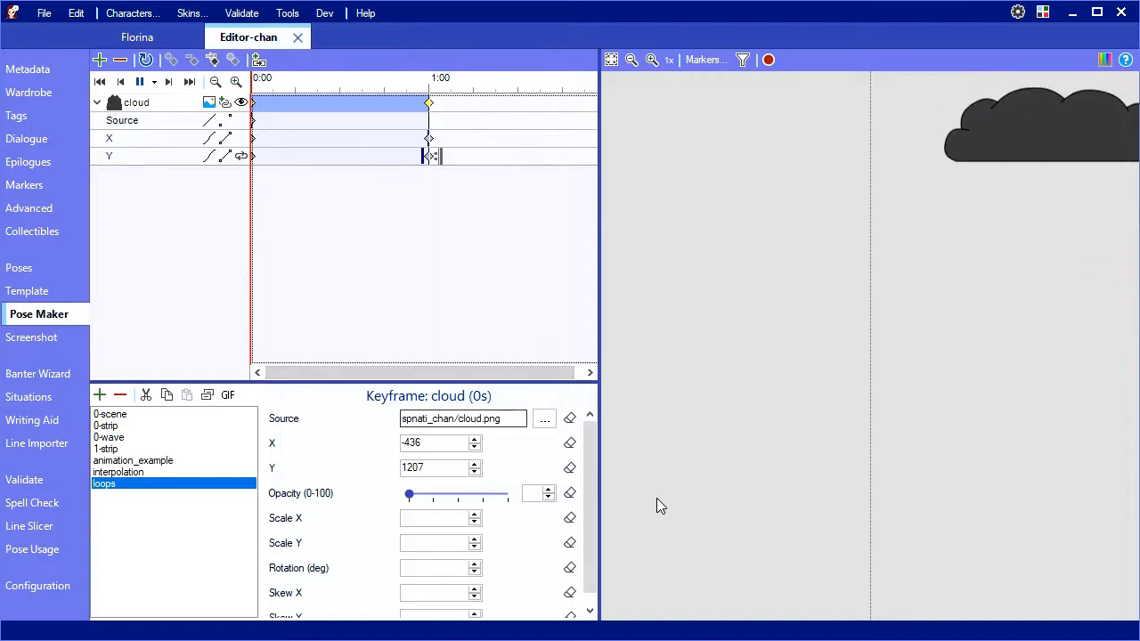
# - Enable looping on the cloud's X track, trying the mirror repeat method, and preview it with 3 iterations
pyautogui.click(240, 138)
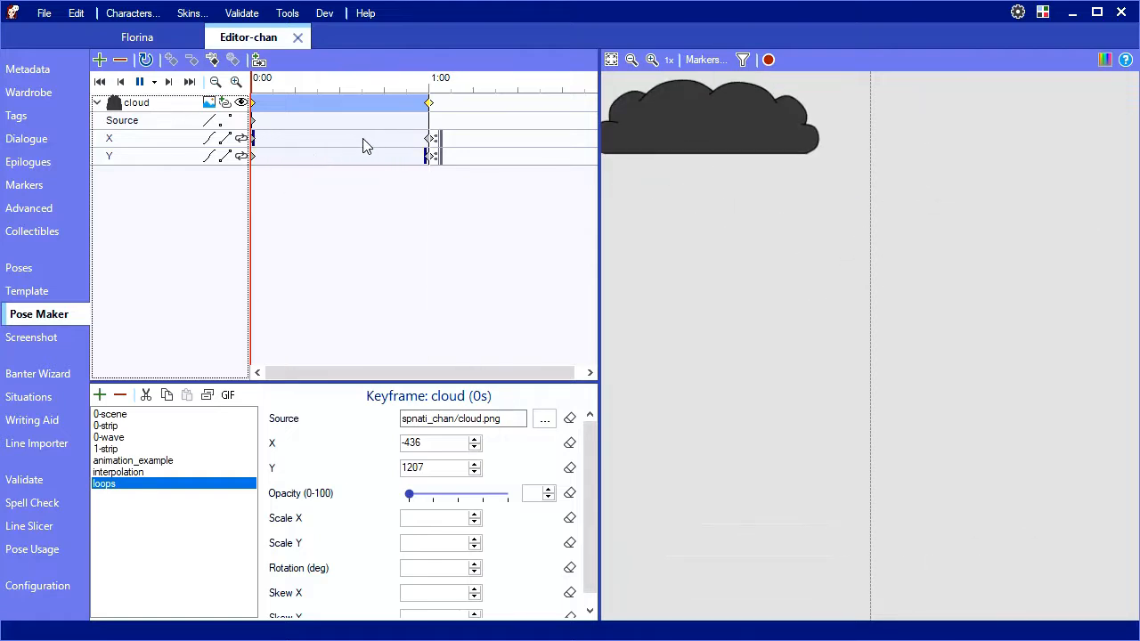
pyautogui.click(149, 143)
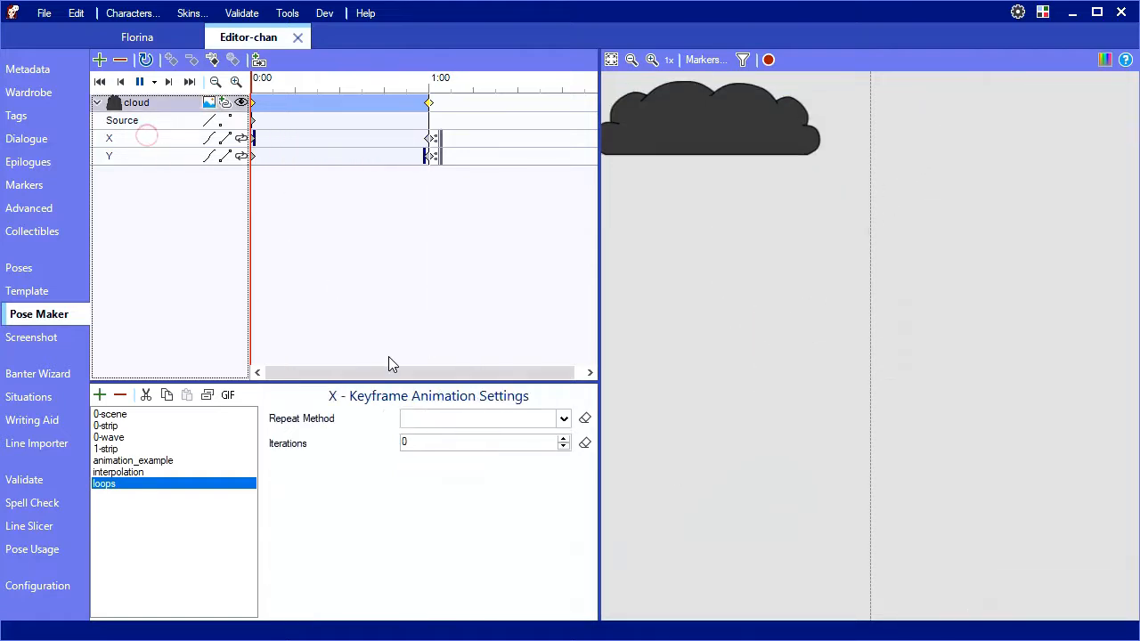
pyautogui.click(560, 418)
pyautogui.click(468, 470)
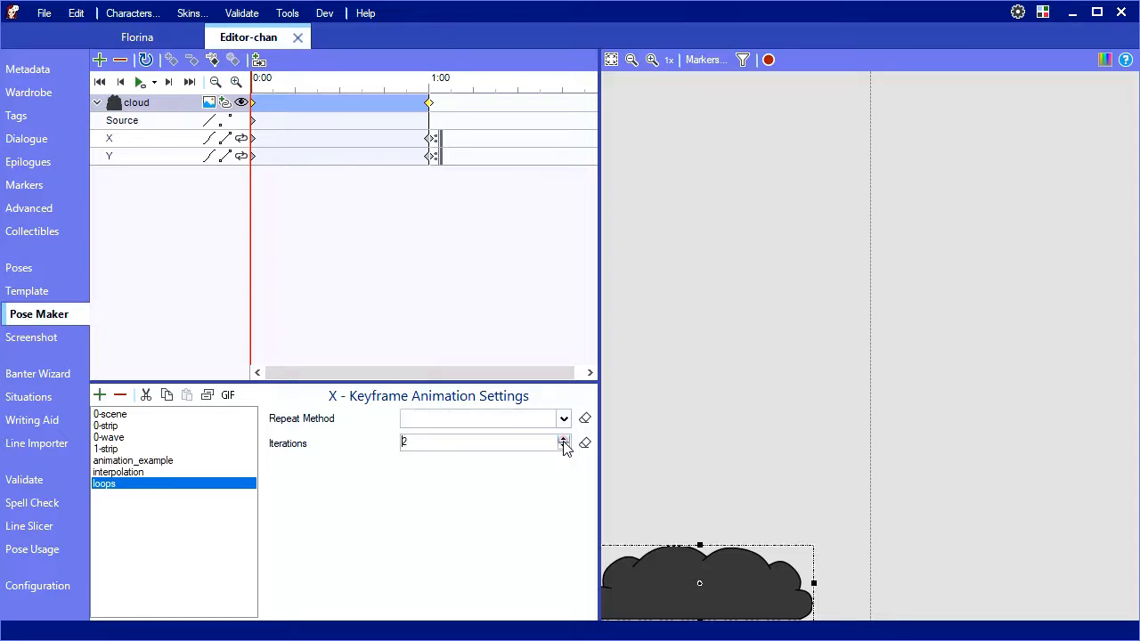
pyautogui.click(140, 82)
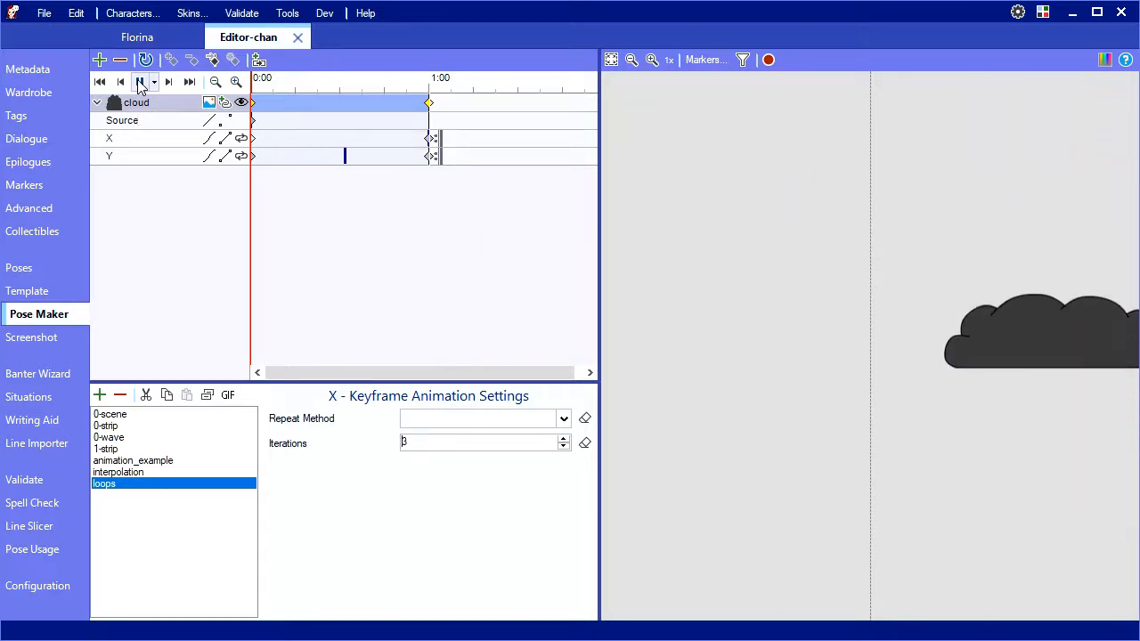
pyautogui.click(139, 82)
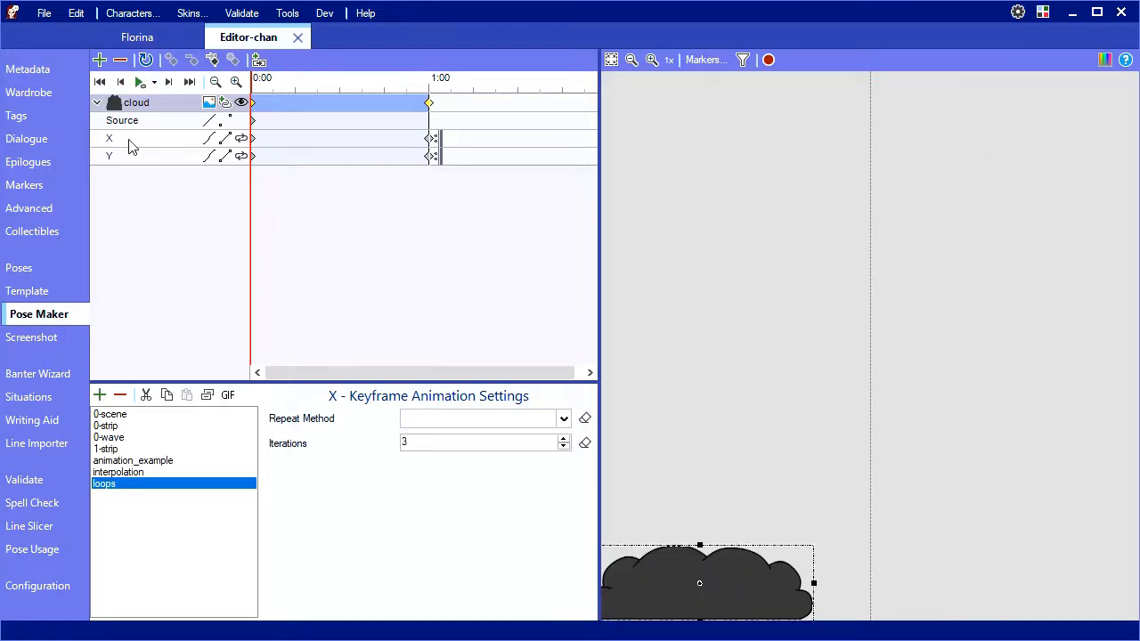
# - Delete the cloud's X track and preview the mirrored Y loop from the start
pyautogui.press('Delete')
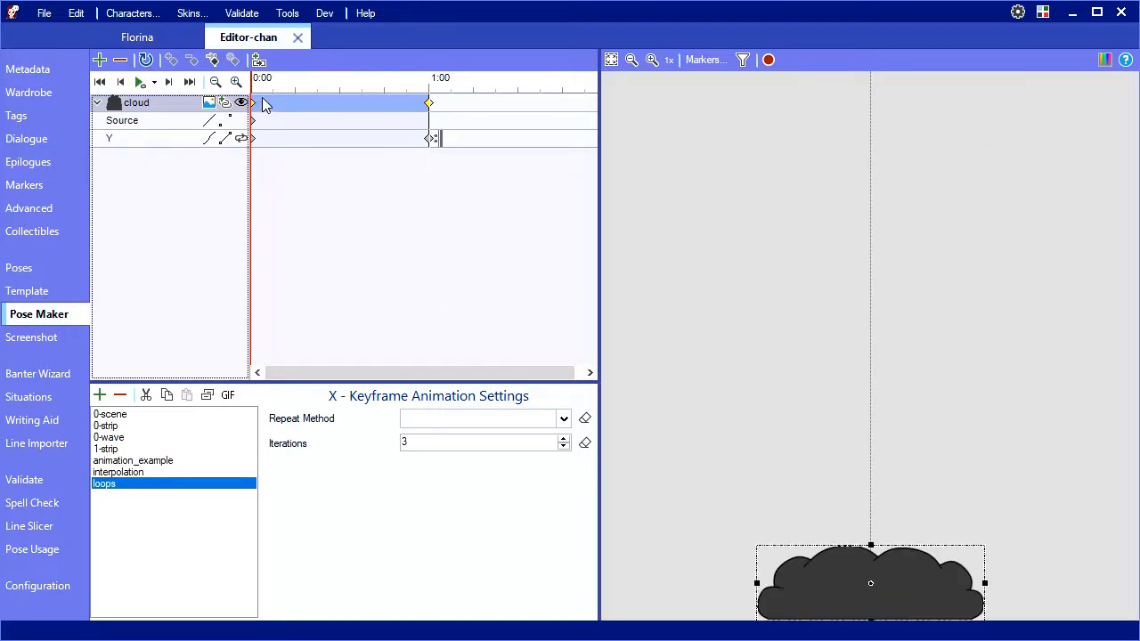
pyautogui.moveTo(260, 88)
pyautogui.mouseDown()
pyautogui.moveTo(396, 91)
pyautogui.moveTo(252, 95)
pyautogui.mouseUp()
pyautogui.click(137, 141)
pyautogui.press('space')
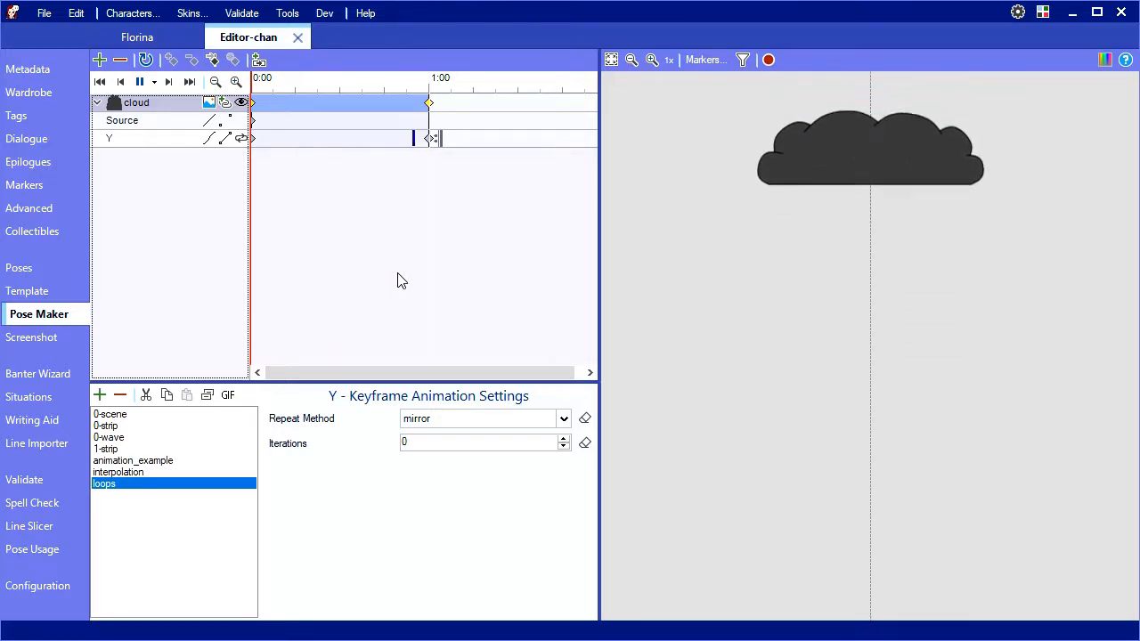
pyautogui.press('space')
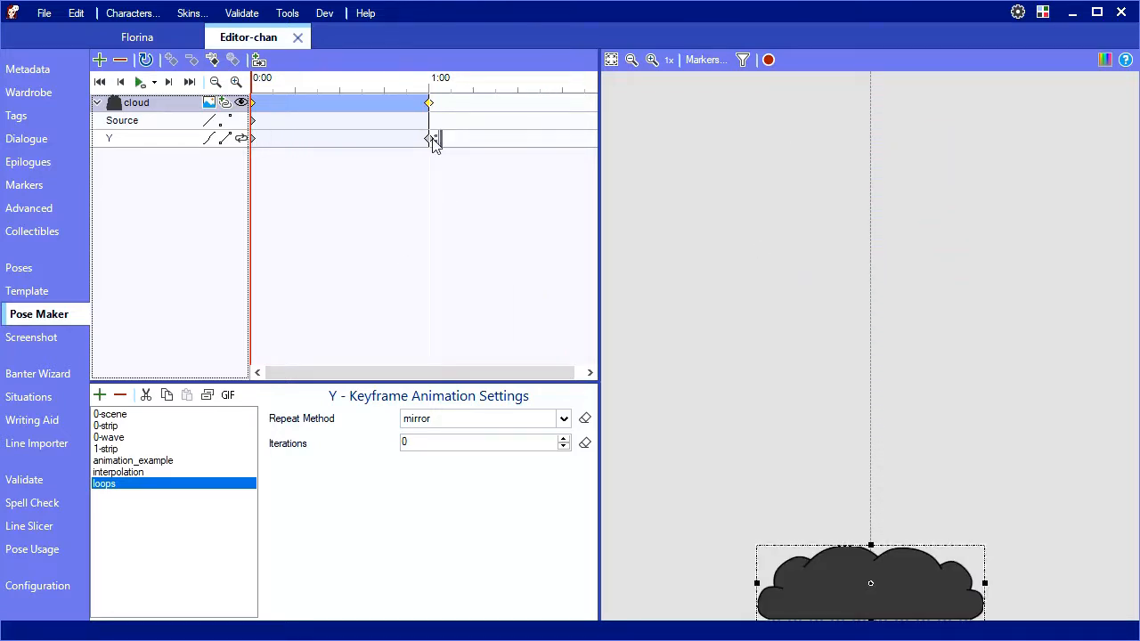
# - Lower the cloud in the 1-second keyframe to about Y 642 and preview the loop
pyautogui.click(428, 105)
pyautogui.moveTo(842, 122); pyautogui.dragTo(843, 371)
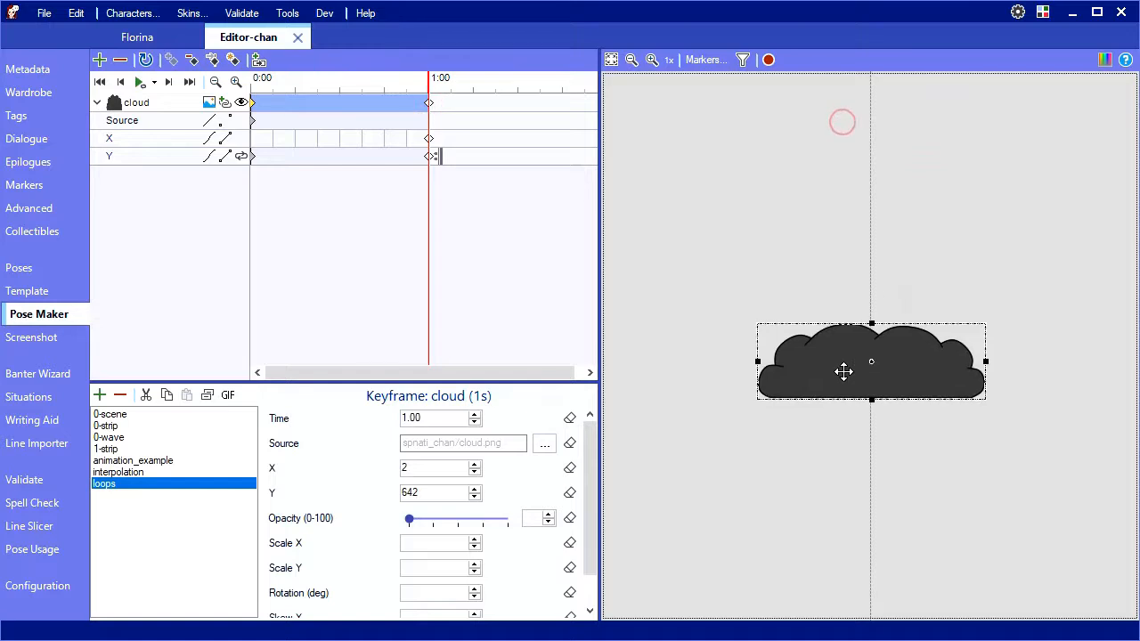
pyautogui.press('space')
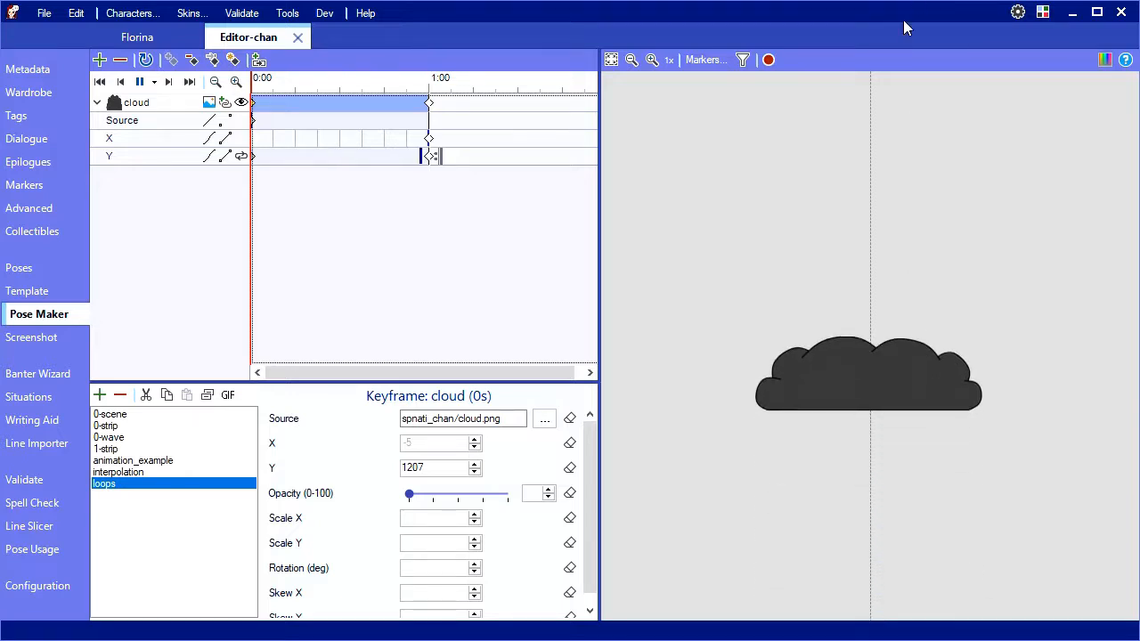
pyautogui.press('space')
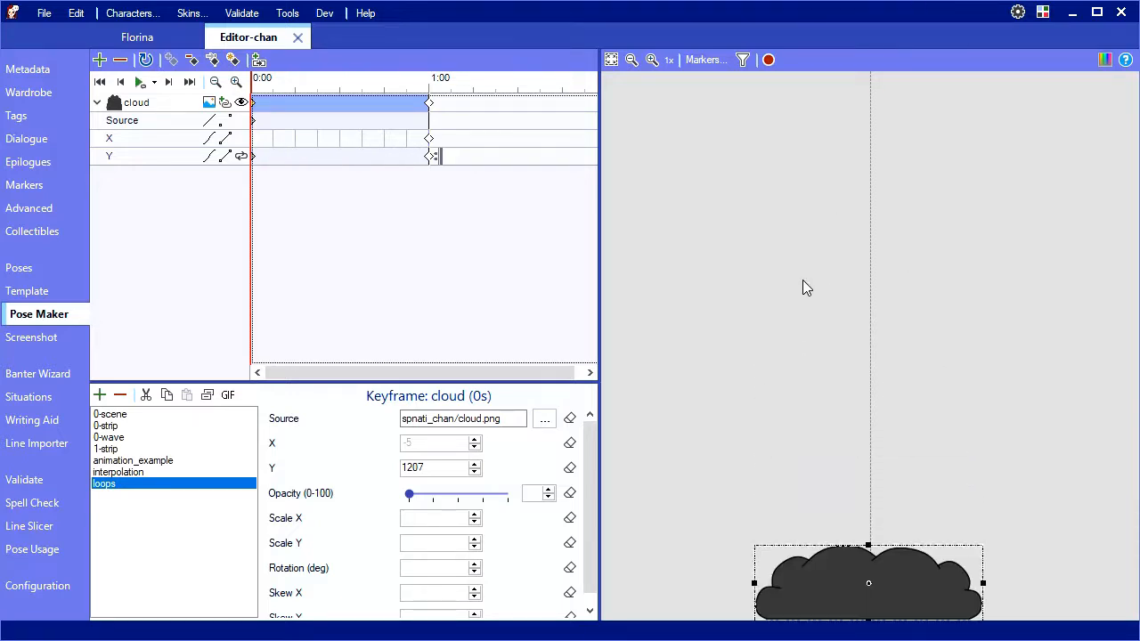
# - Set the Y track's iterations to 3 and preview the limited loop from the start
pyautogui.click(144, 156)
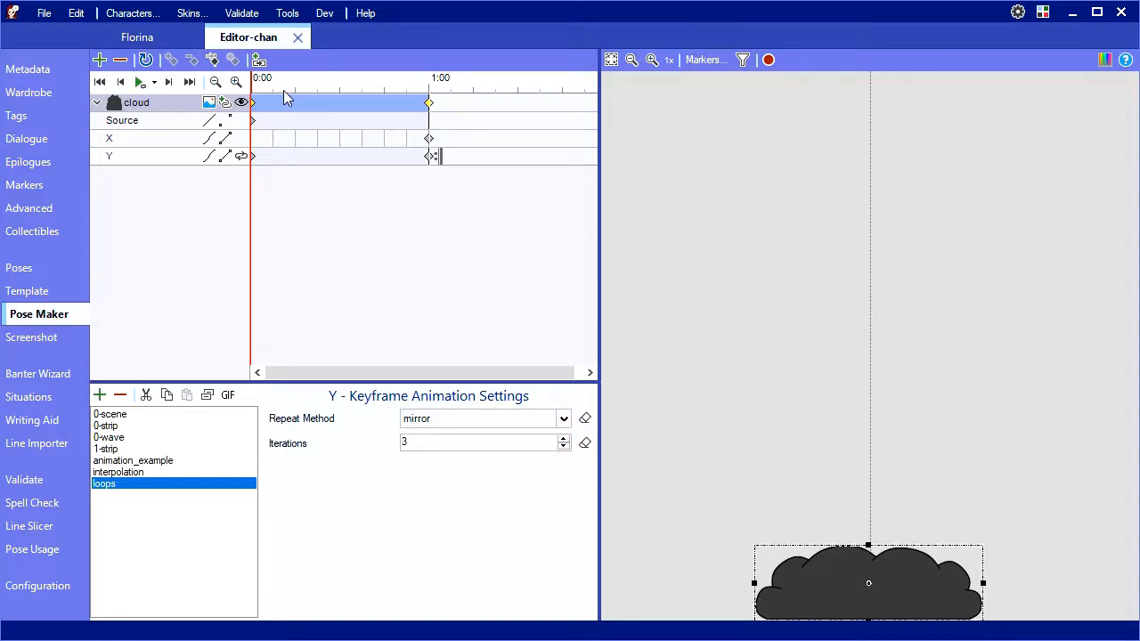
pyautogui.click(253, 87)
pyautogui.press('space')
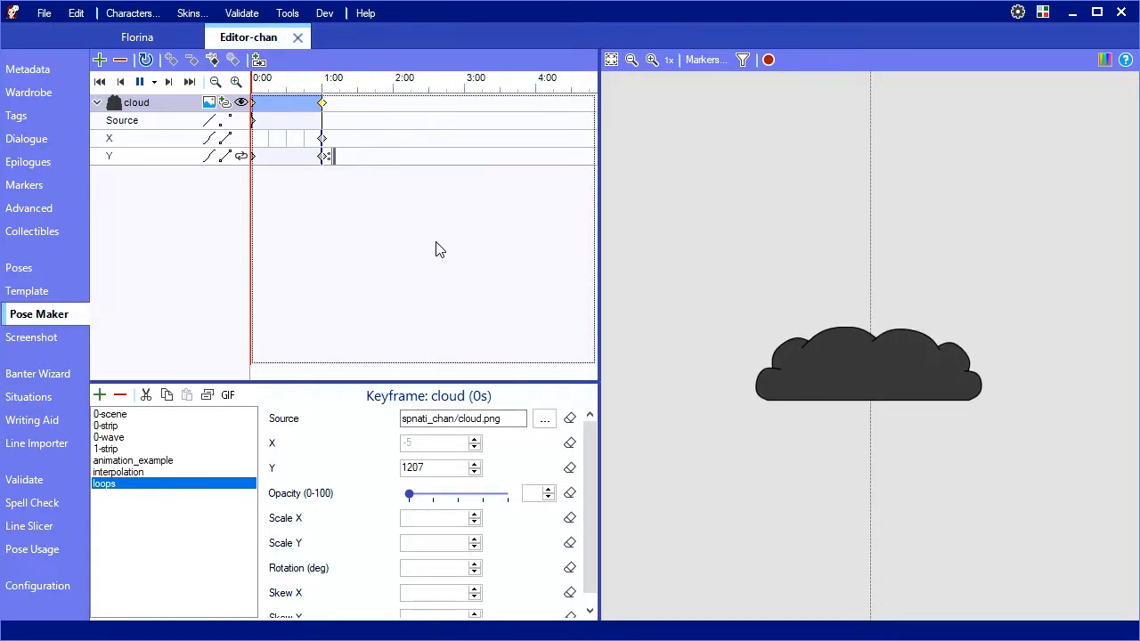
pyautogui.click(141, 83)
# - Add a cloud keyframe at 3 seconds at about X -5, Y 642
pyautogui.click(463, 86)
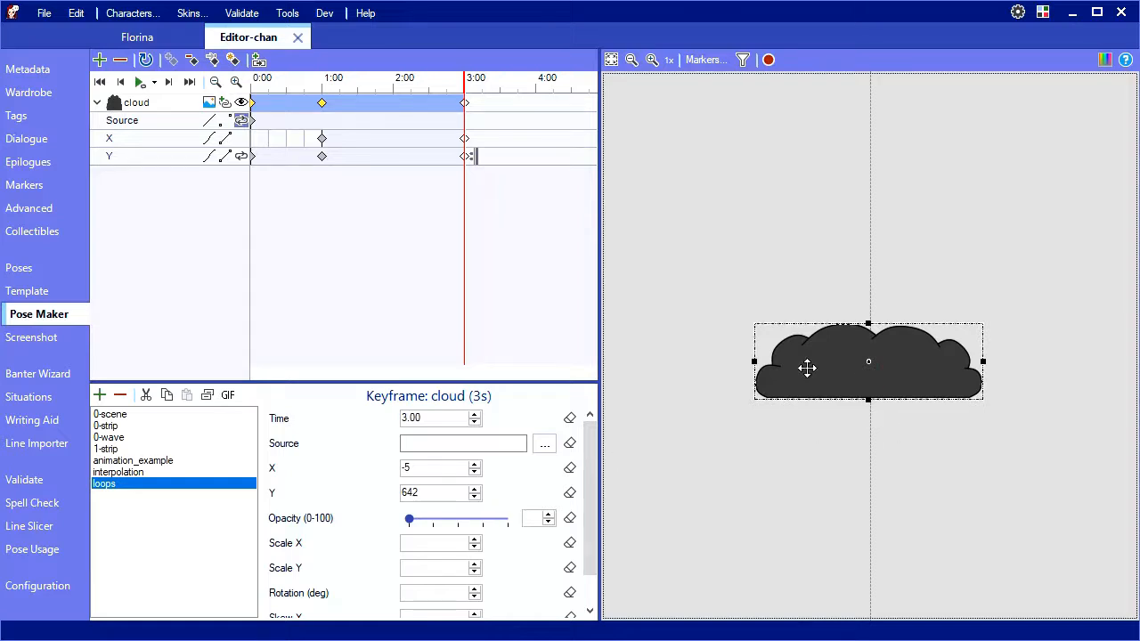
# - Add a cloud keyframe at 4 seconds with the cloud raised to about Y 16
pyautogui.click(537, 82)
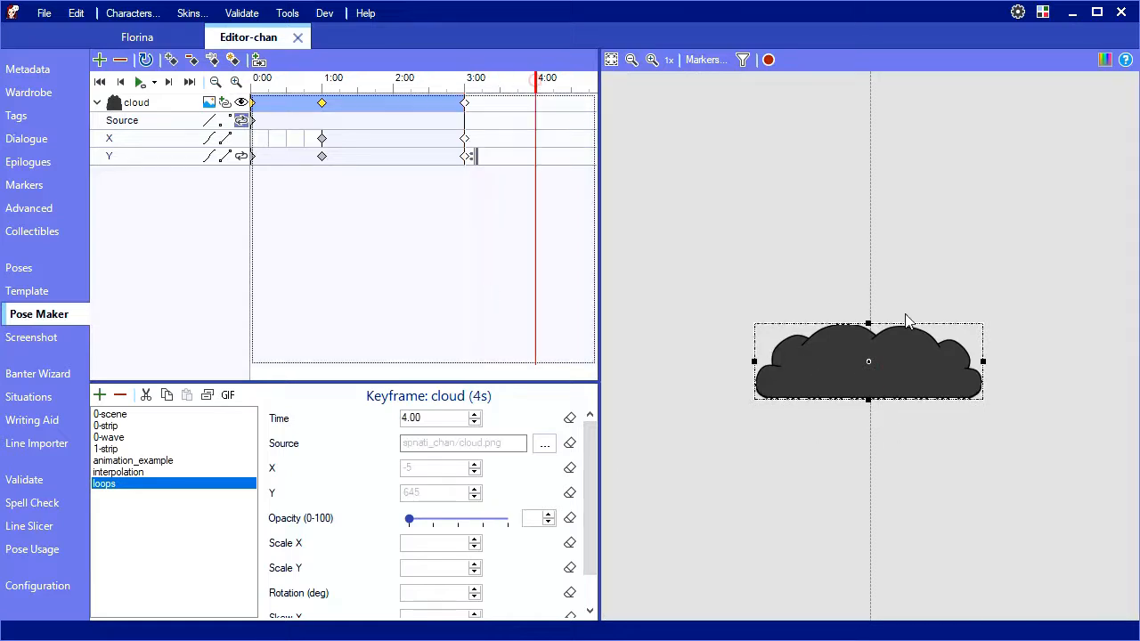
pyautogui.moveTo(908, 368); pyautogui.dragTo(910, 119)
# - Delete the cloud's X track and preview the Y loop with the added 4-second keyframe
pyautogui.click(118, 136)
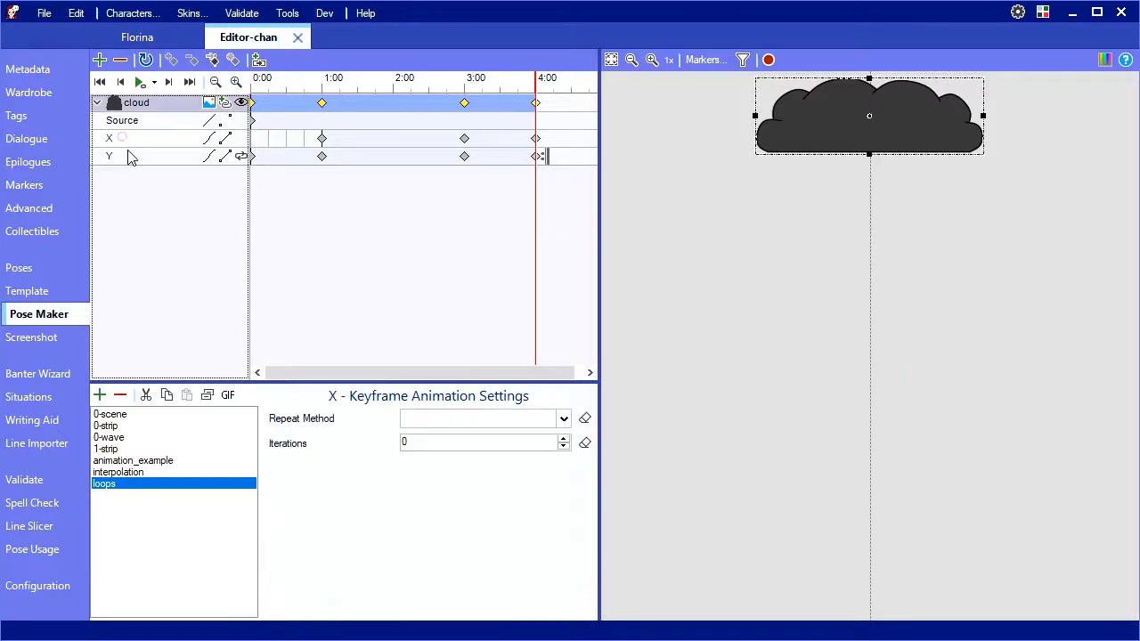
pyautogui.press('Delete')
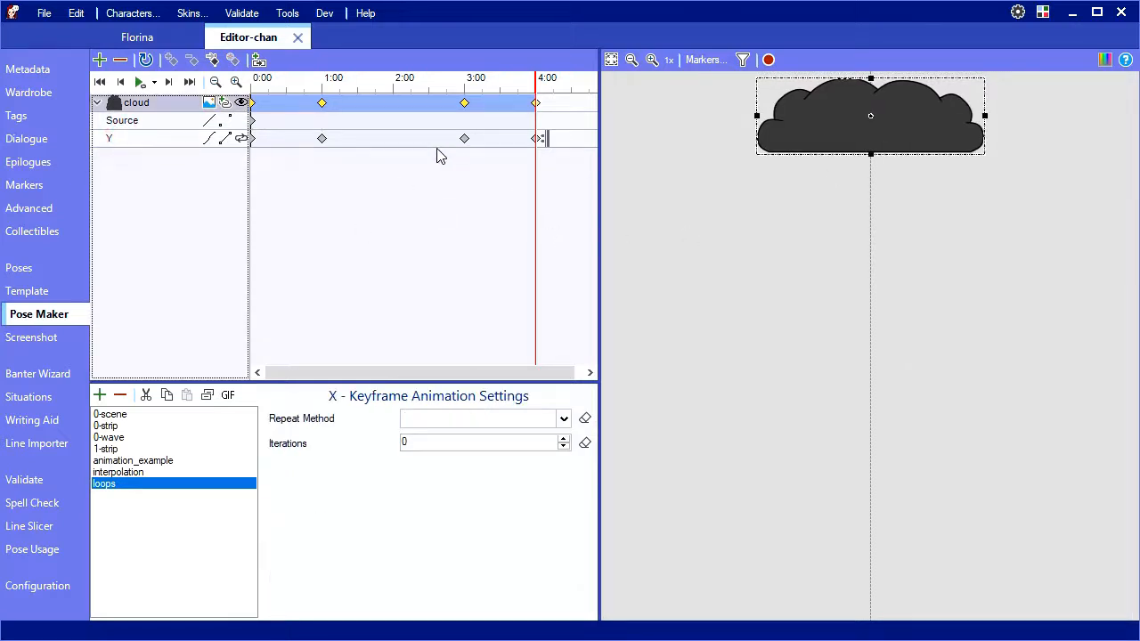
pyautogui.click(139, 82)
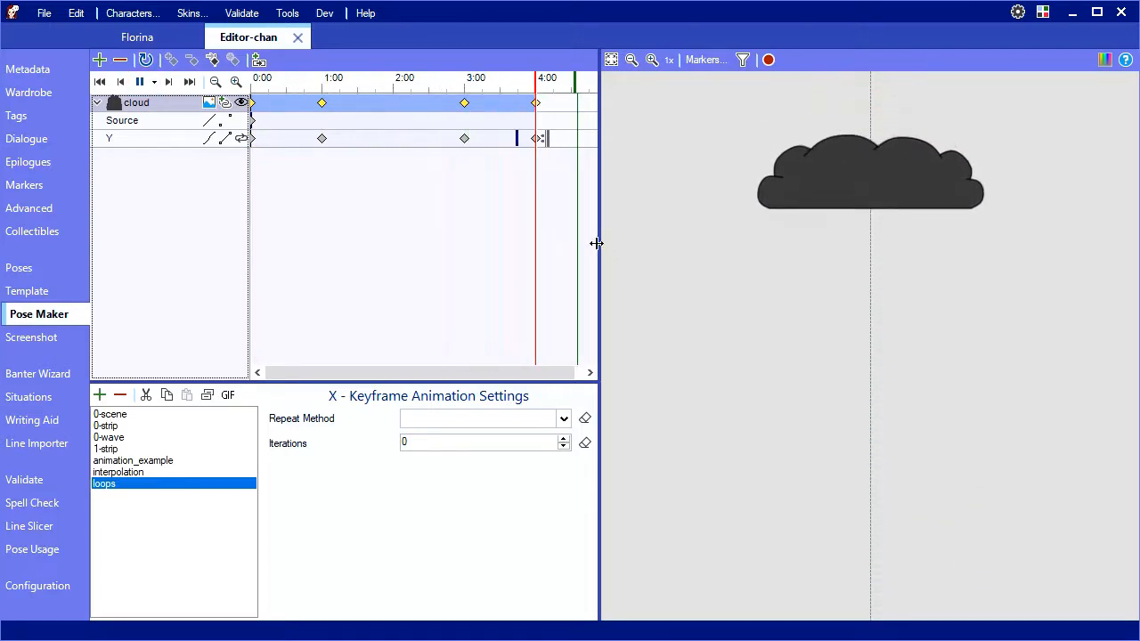
pyautogui.click(139, 82)
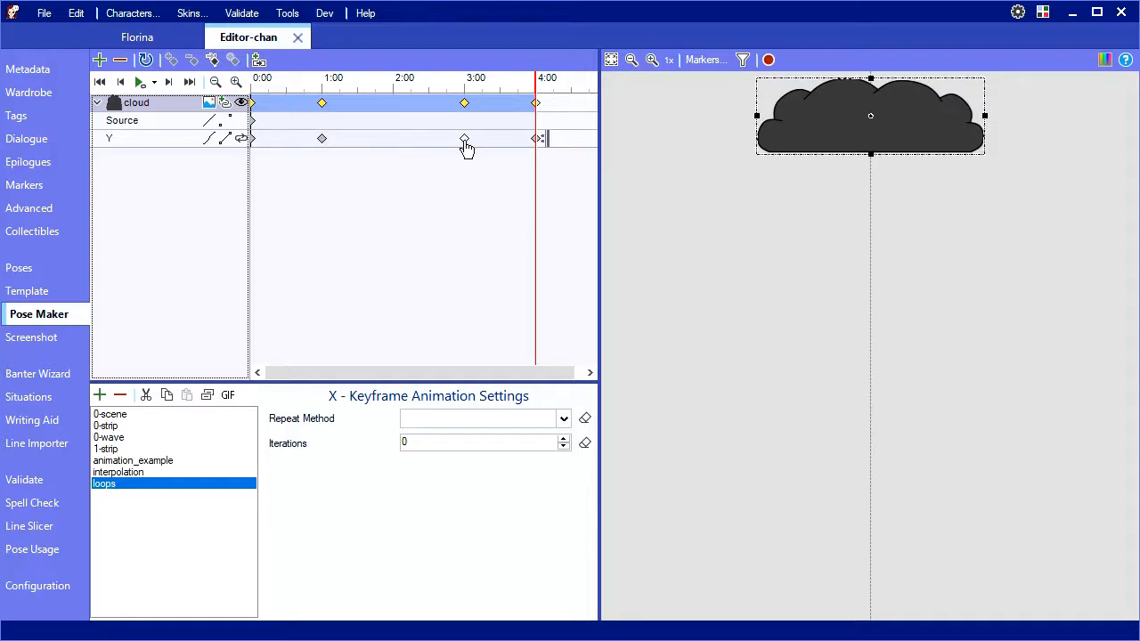
# - Change the type of the 3-second Y keyframe so a separate animation begins there, and preview it from the start
pyautogui.click(465, 139)
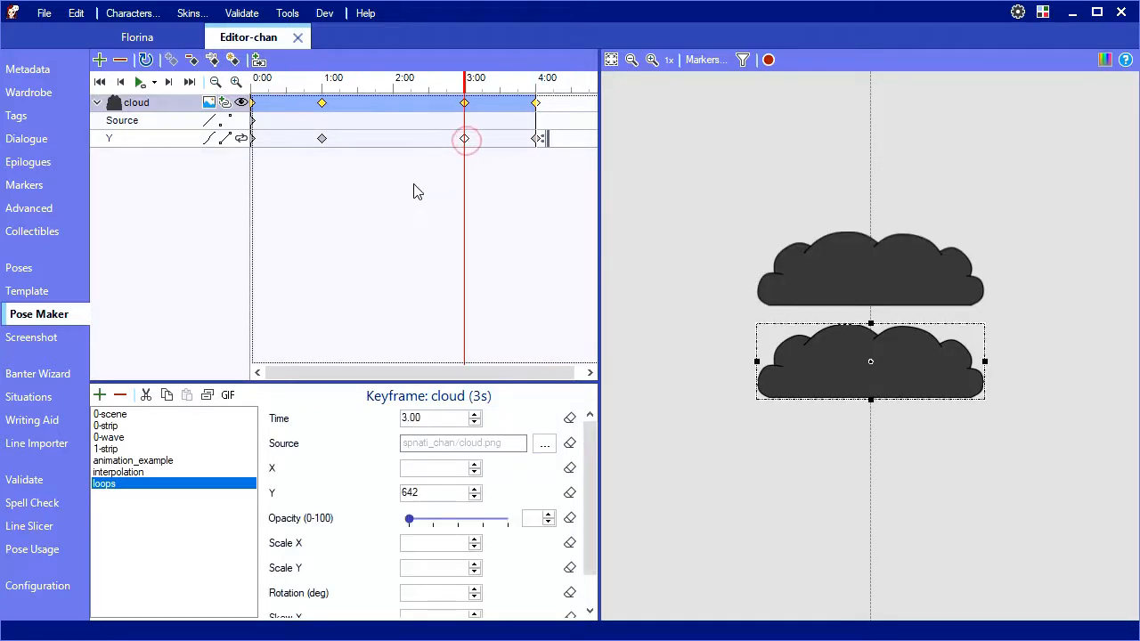
pyautogui.click(235, 62)
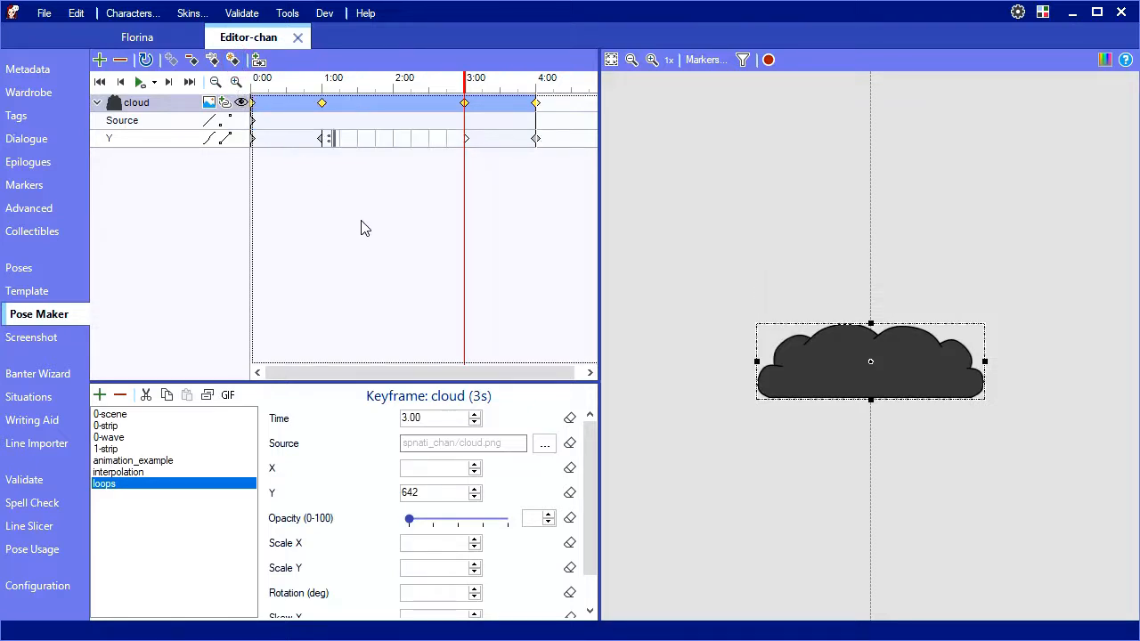
pyautogui.click(253, 87)
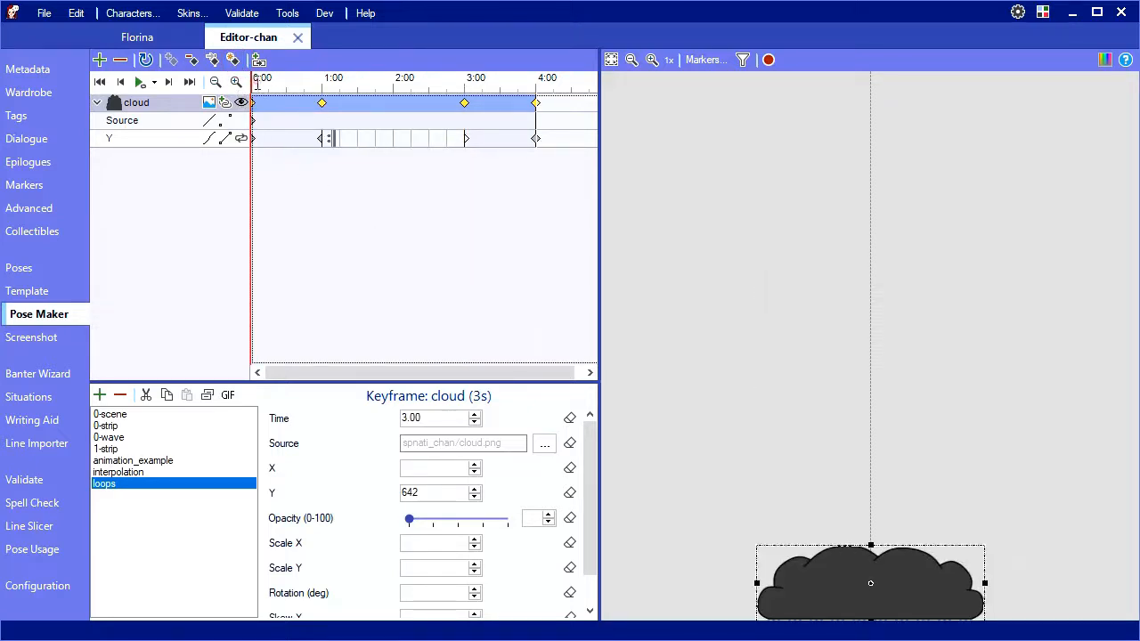
pyautogui.click(140, 82)
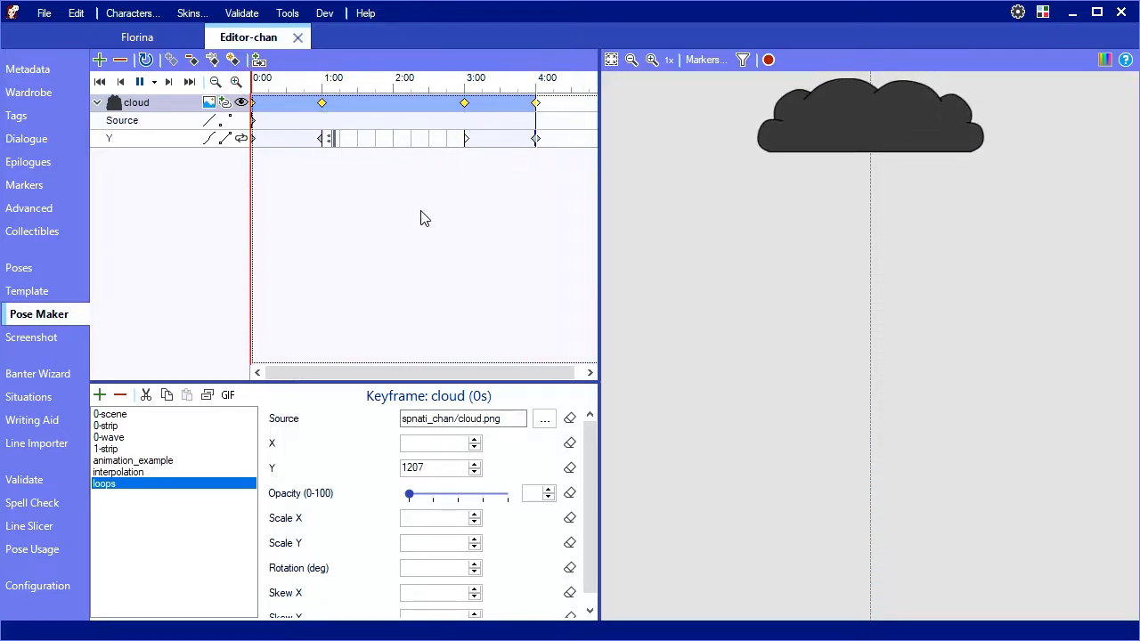
pyautogui.click(139, 82)
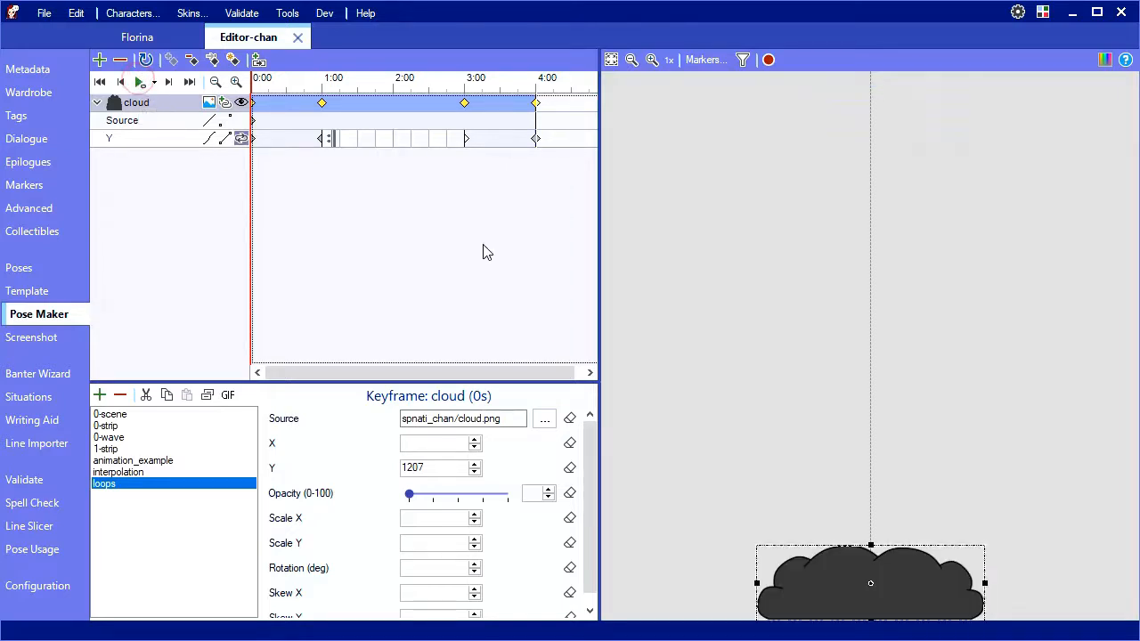
# - Delete the cloud's Y keyframes at 1, 3 and 4 seconds and turn off the Y track's repeat
pyautogui.click(325, 140)
pyautogui.press('Delete')
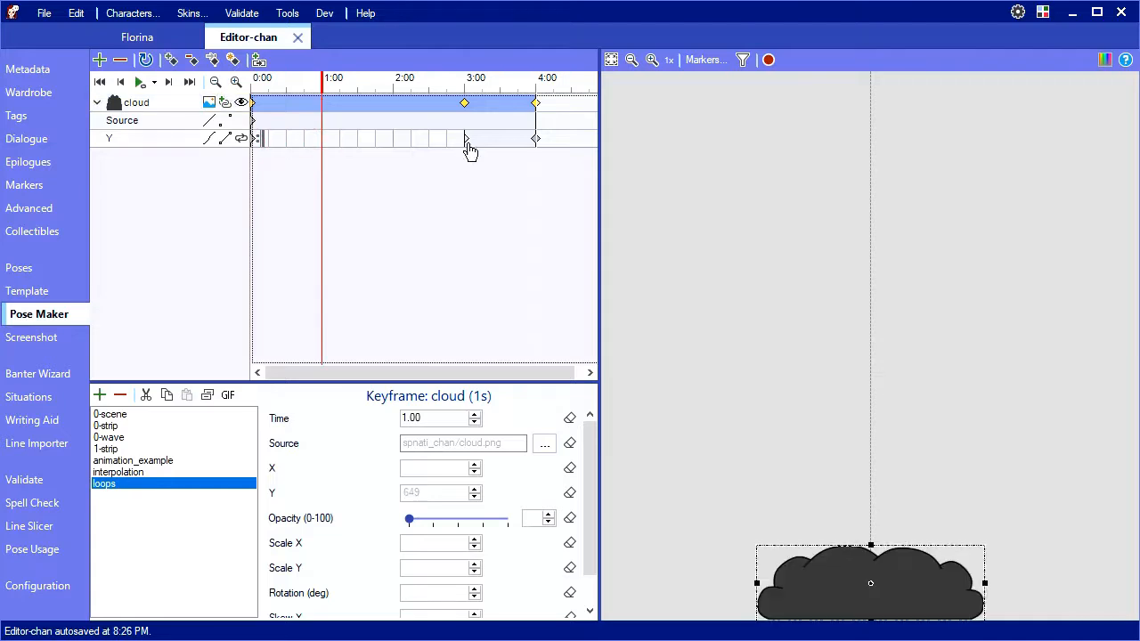
pyautogui.click(467, 140)
pyautogui.press('Delete')
pyautogui.click(537, 140)
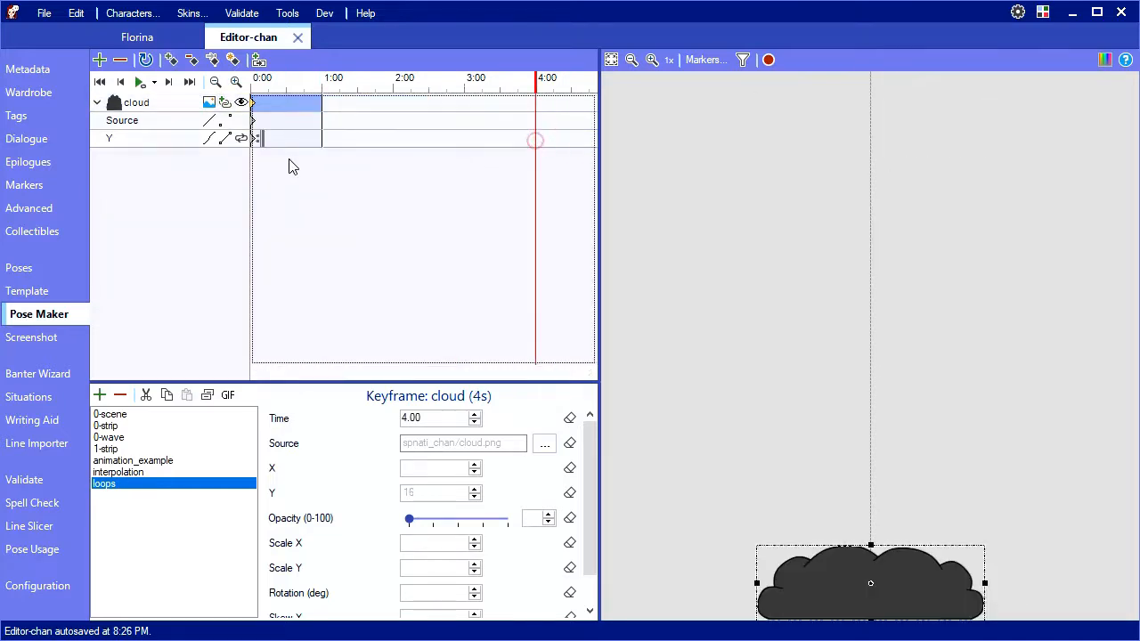
pyautogui.click(241, 139)
# - Add a cloud keyframe at 1 second with the cloud raised to about X -2, Y 18
pyautogui.moveTo(270, 79)
pyautogui.mouseDown()
pyautogui.moveTo(295, 80)
pyautogui.moveTo(253, 80)
pyautogui.mouseUp()
pyautogui.click(323, 84)
pyautogui.scroll(1, 347, 143)
pyautogui.scroll(2, 348, 150)
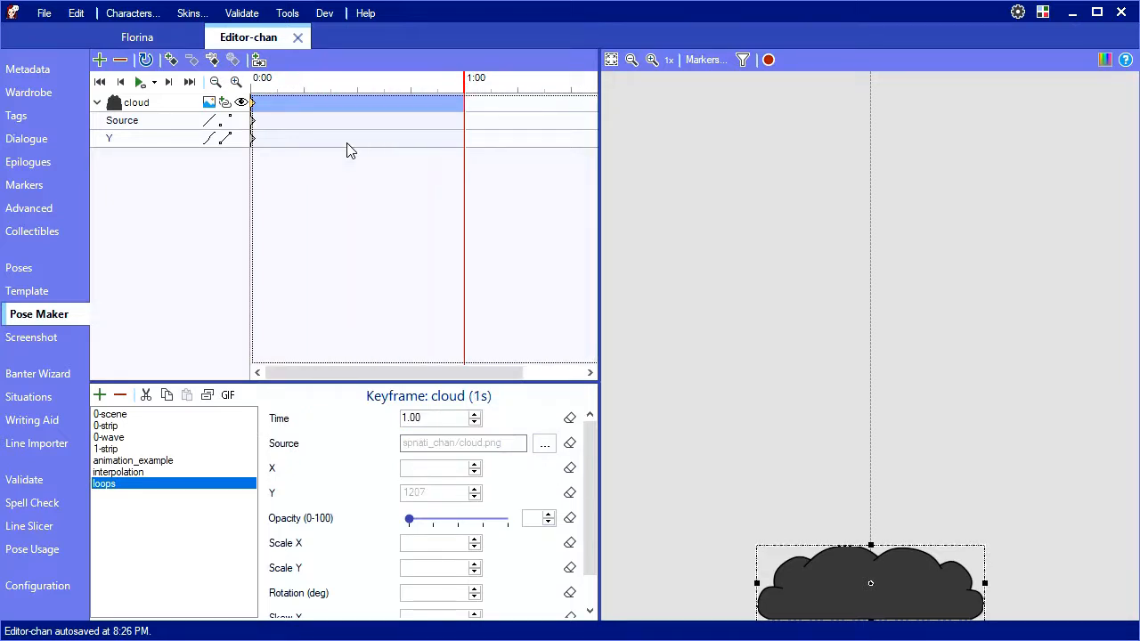
pyautogui.moveTo(907, 568); pyautogui.dragTo(907, 101)
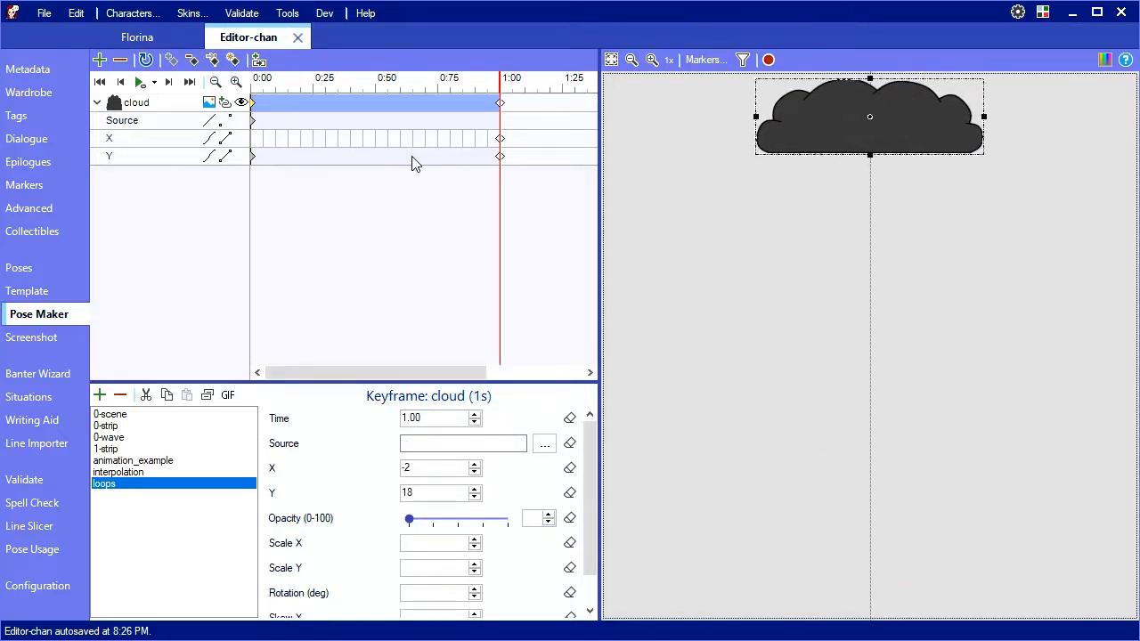
# - Move the cloud's 1-second keyframe along the timeline to 3 seconds
pyautogui.scroll(-2, 366, 247)
pyautogui.scroll(-2, 460, 178)
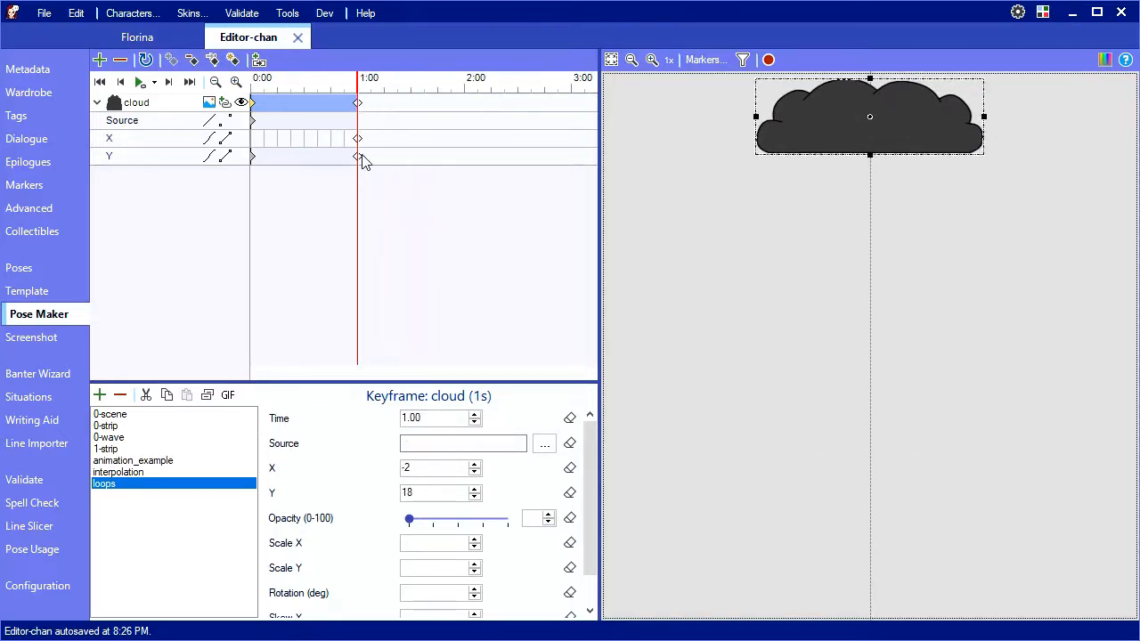
pyautogui.moveTo(357, 104); pyautogui.dragTo(464, 105)
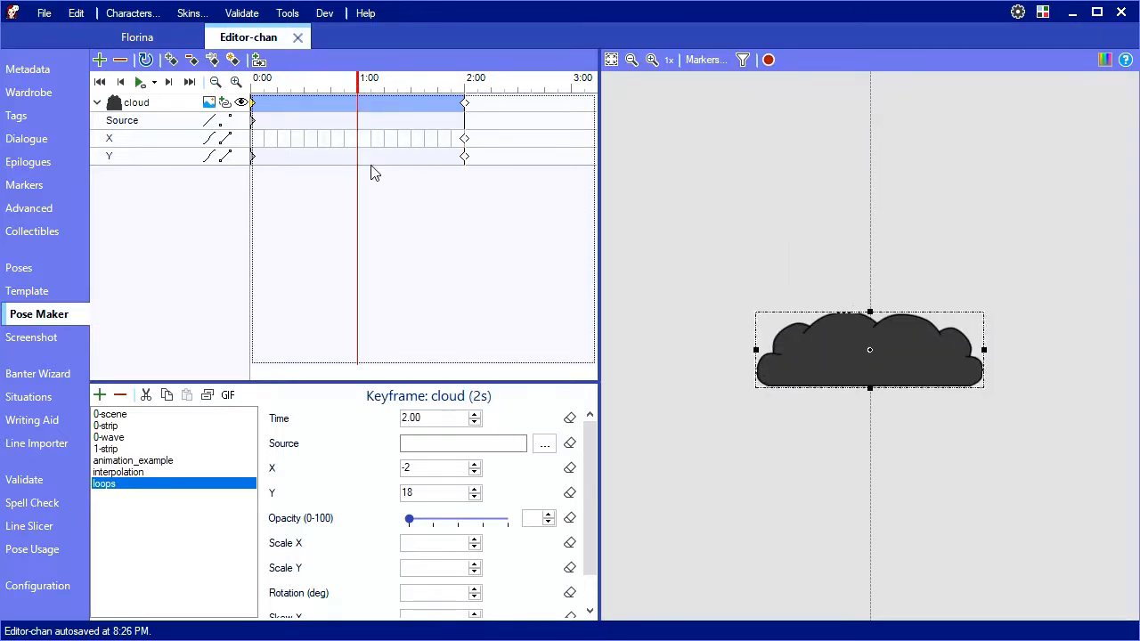
pyautogui.moveTo(361, 84); pyautogui.dragTo(570, 104)
# - Add intermediate cloud keyframes at 1 second, about Y 804, and at 2 seconds, about Y 316
pyautogui.click(360, 86)
pyautogui.moveTo(917, 413); pyautogui.dragTo(917, 412)
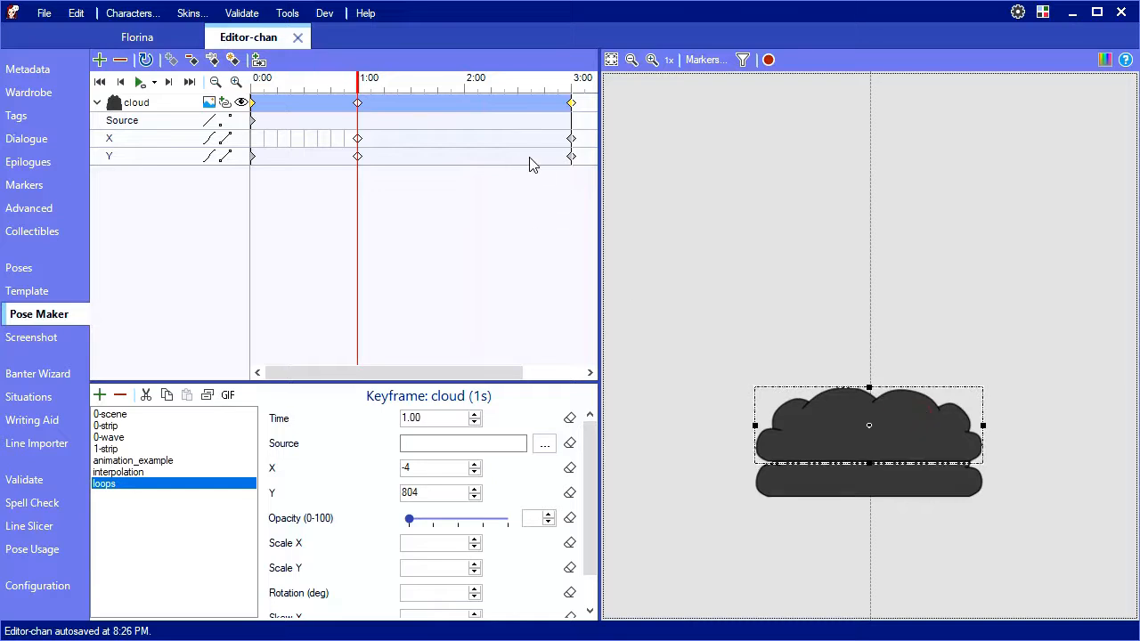
pyautogui.click(464, 85)
pyautogui.moveTo(910, 233); pyautogui.dragTo(910, 230)
# - Delete the cloud's X track and preview the 3-second Y animation from the start
pyautogui.click(107, 139)
pyautogui.press('Delete')
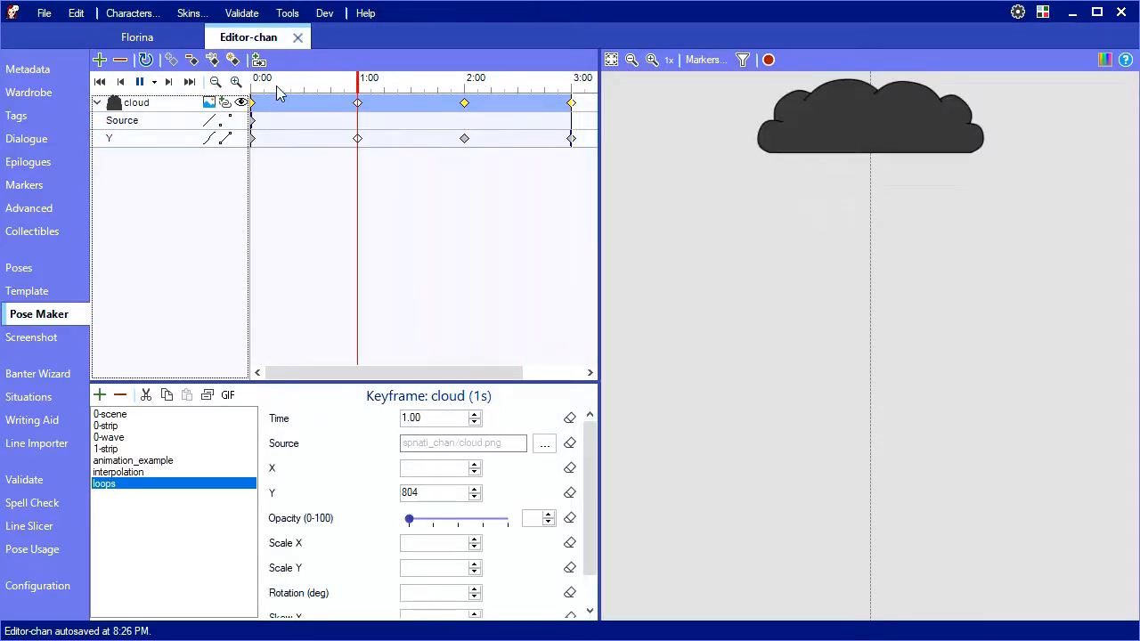
pyautogui.click(254, 84)
pyautogui.click(141, 84)
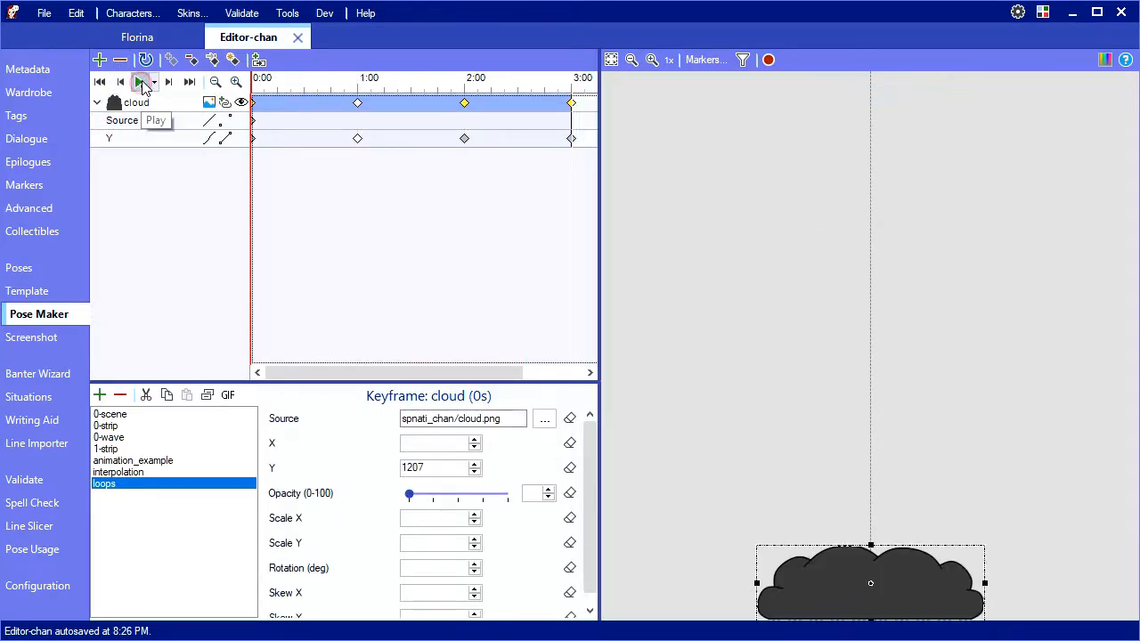
pyautogui.click(142, 85)
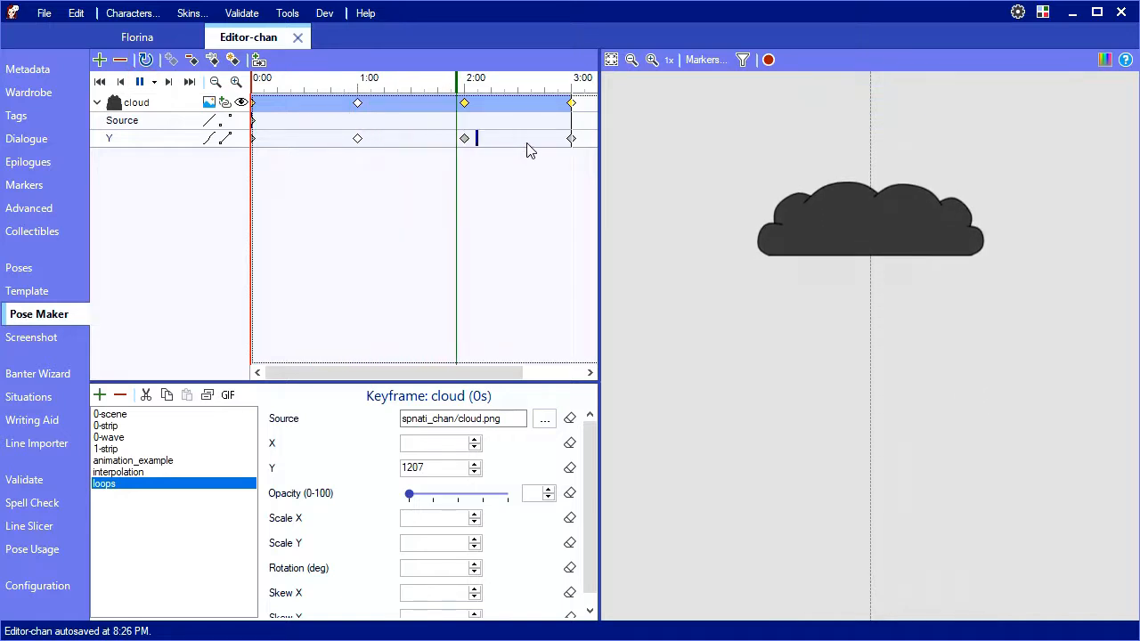
# - Set the Y track's easing method to Ease-Out-In Cubic and preview the upward motion
pyautogui.click(211, 138)
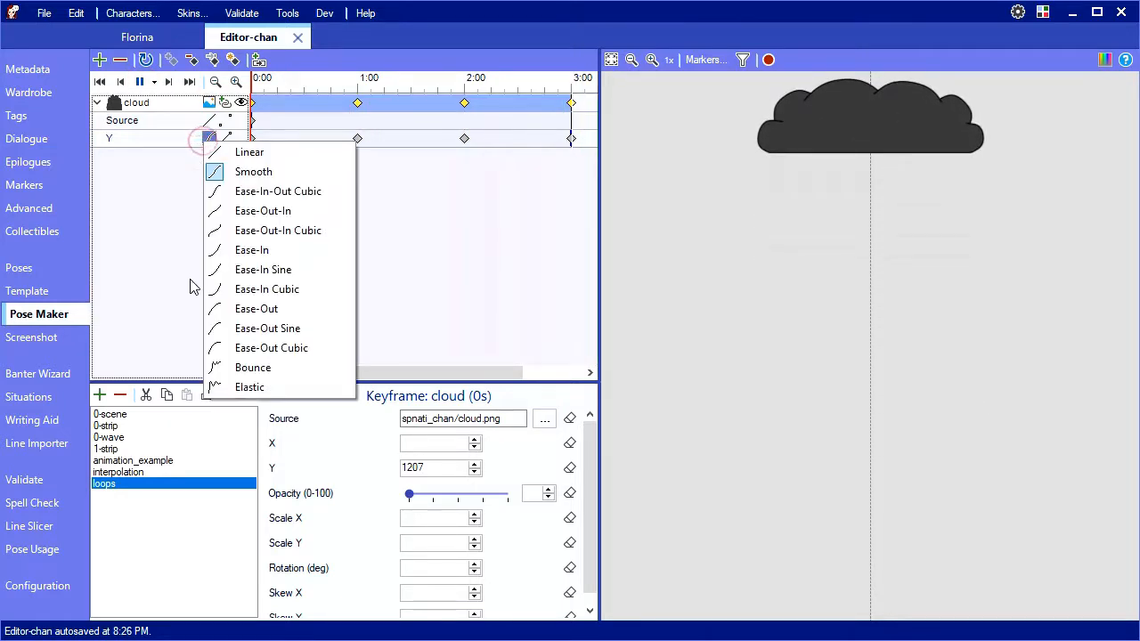
pyautogui.click(276, 230)
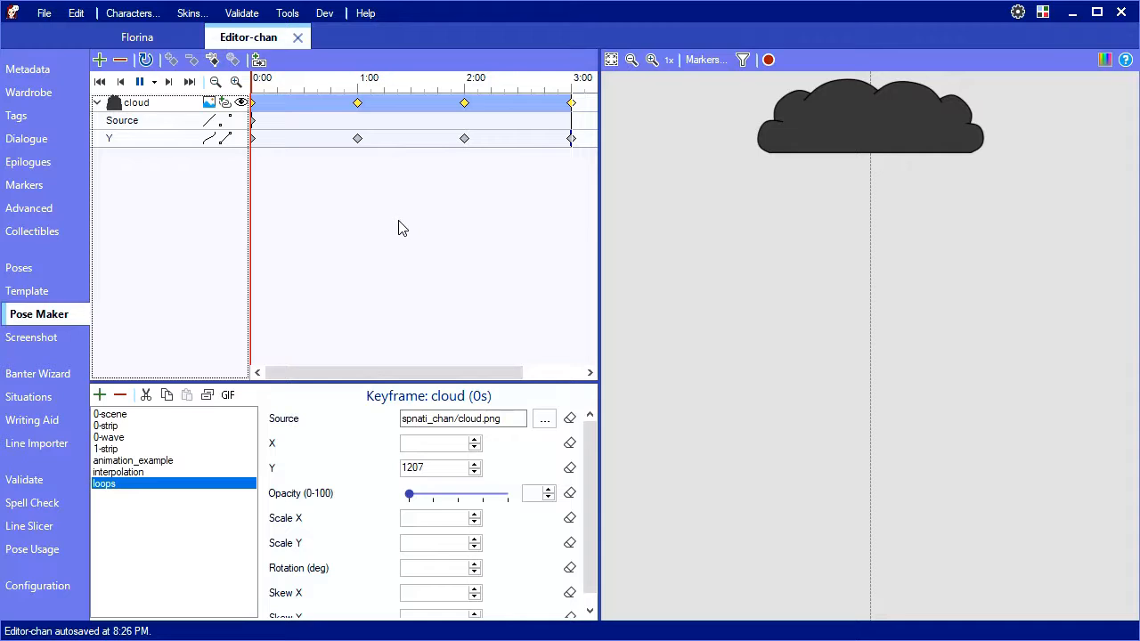
pyautogui.scroll(-3, 392, 230)
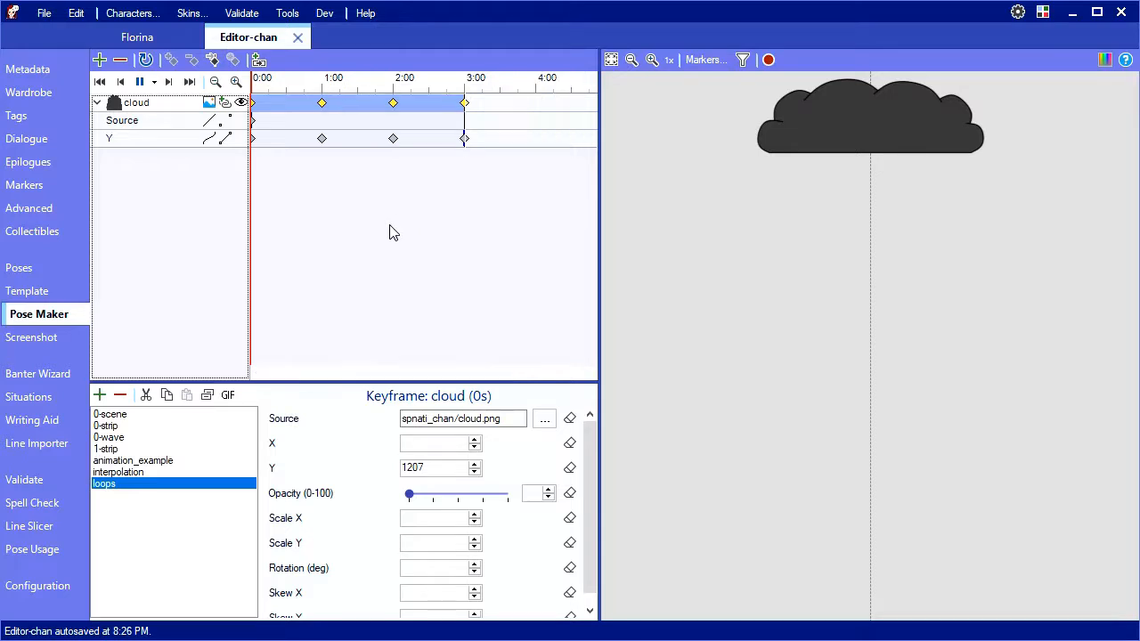
pyautogui.click(140, 86)
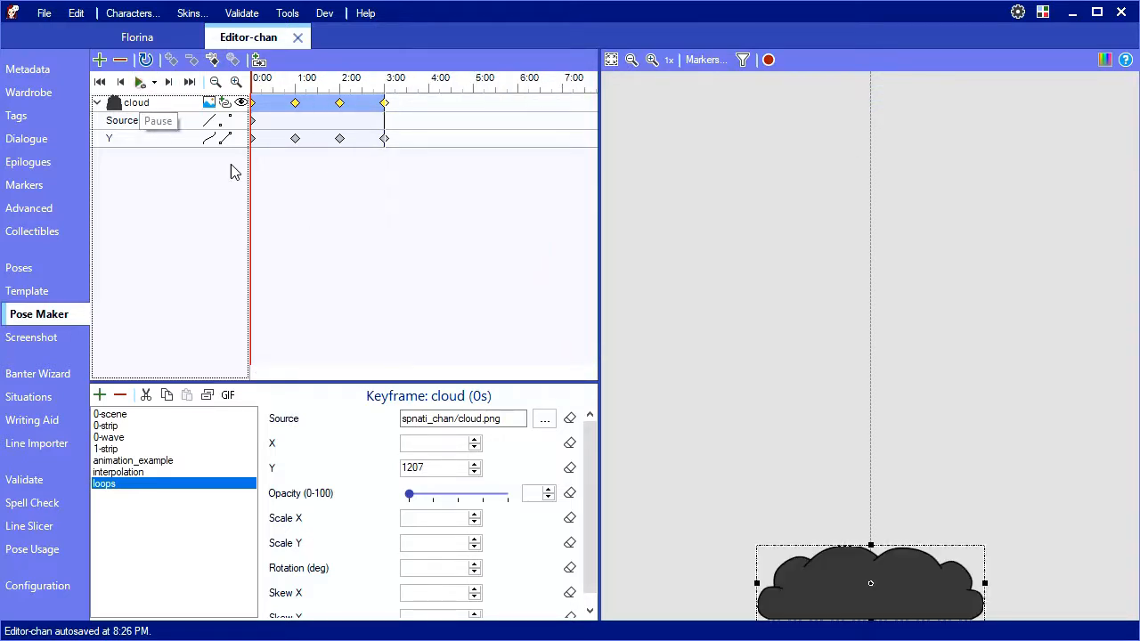
# - Change the type of the 1-second Y keyframe so a separate animation begins there, and preview it from the start
pyautogui.click(295, 138)
pyautogui.click(235, 60)
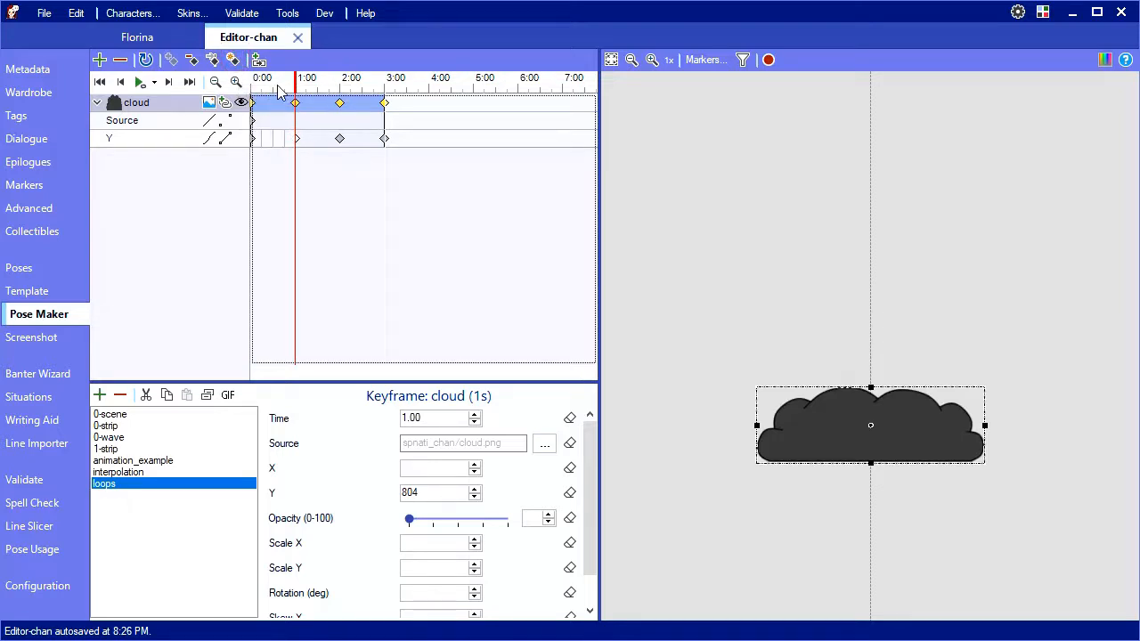
pyautogui.click(252, 86)
pyautogui.click(141, 83)
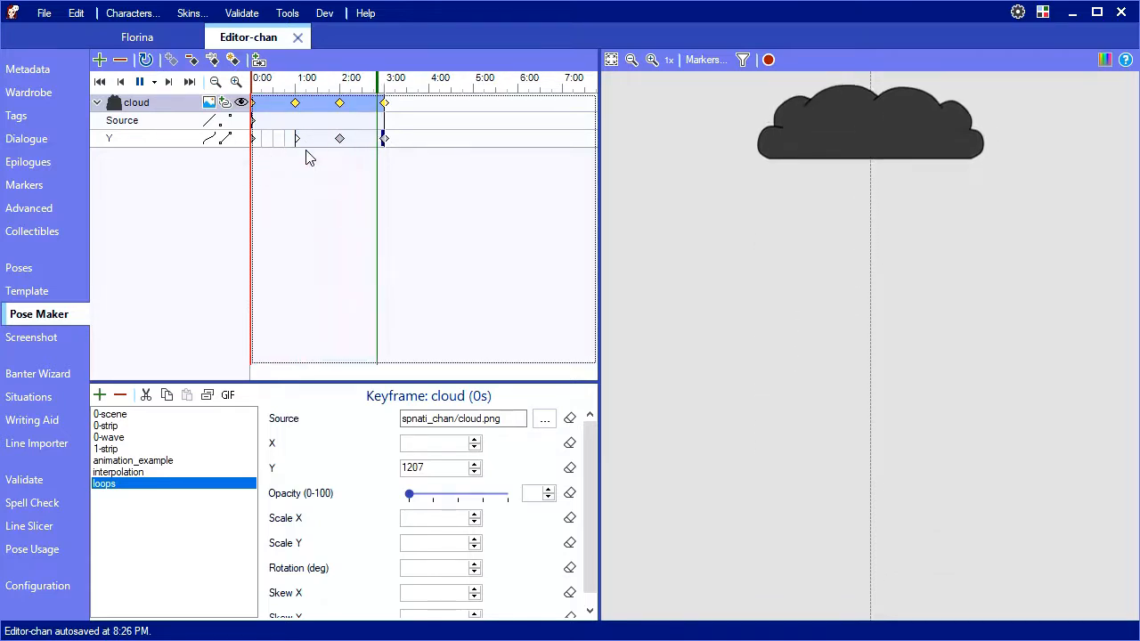
# - Change the 1-second and 2-second Y keyframes to the type that splits easing into continuous segments, and preview from the start
pyautogui.click(297, 139)
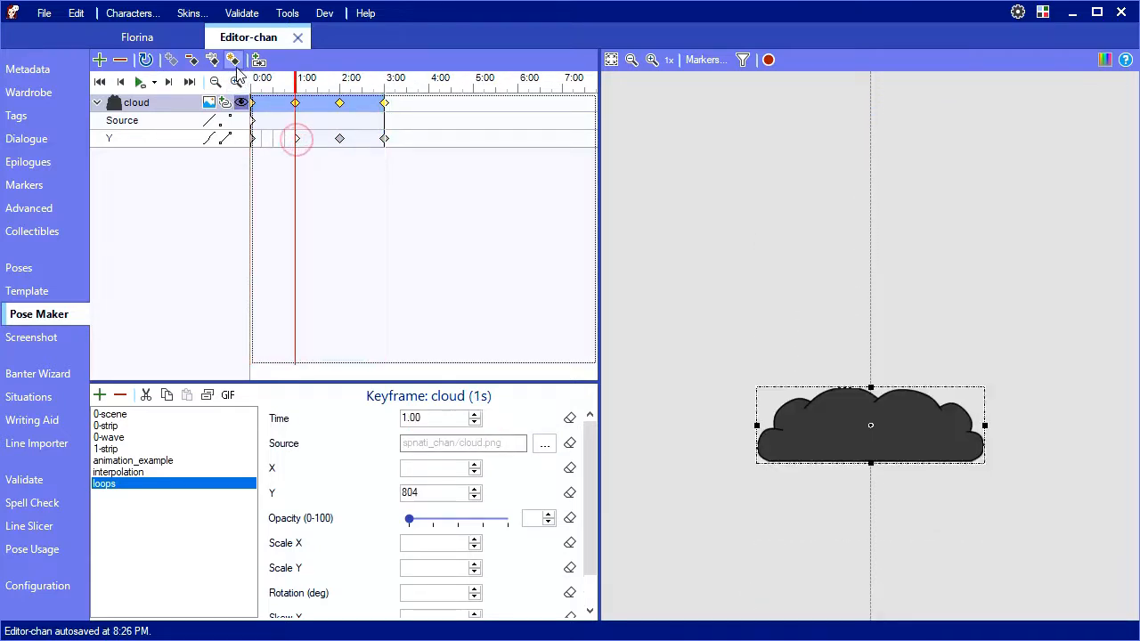
pyautogui.click(340, 139)
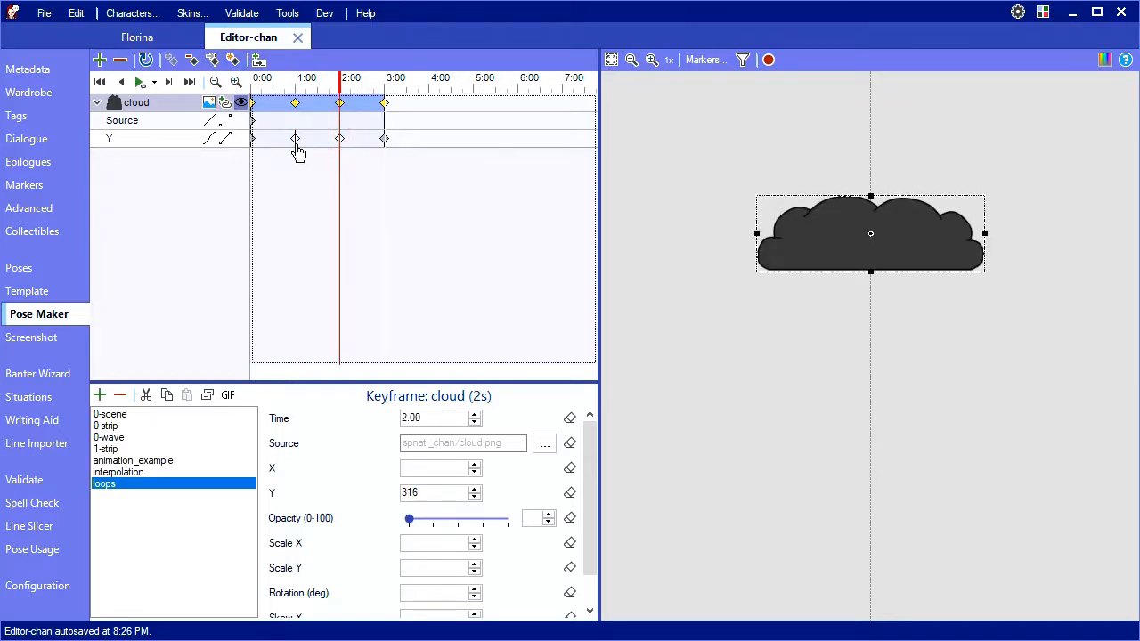
pyautogui.click(233, 61)
pyautogui.click(253, 82)
pyautogui.press('space')
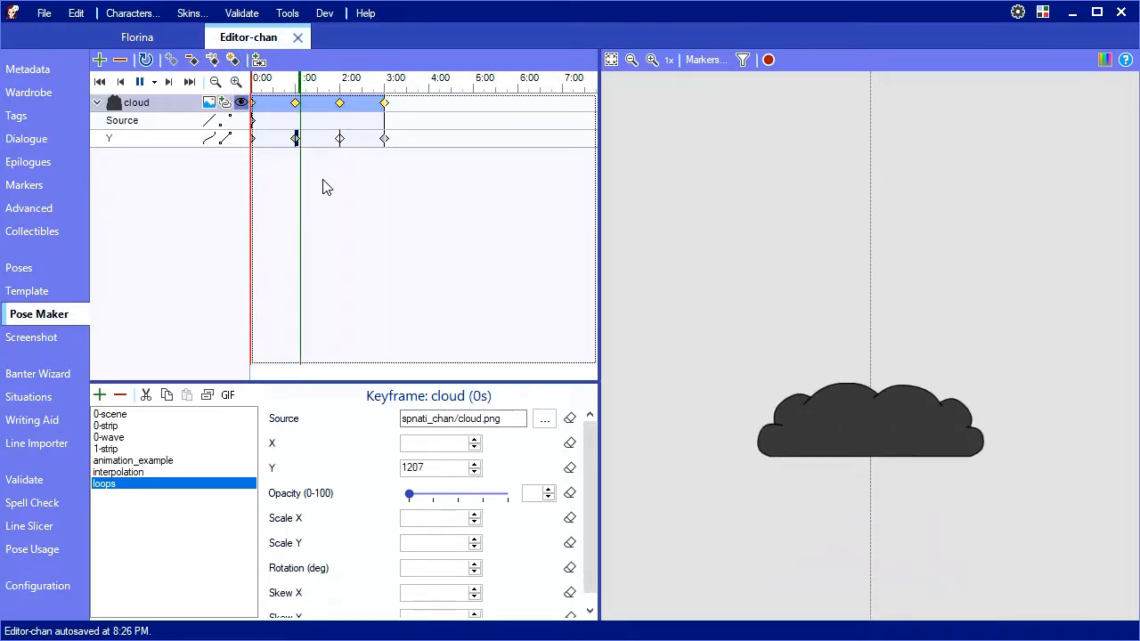
# - Set the easing method of the Y segment between 1 and 2 seconds to Bounce
pyautogui.click(322, 138)
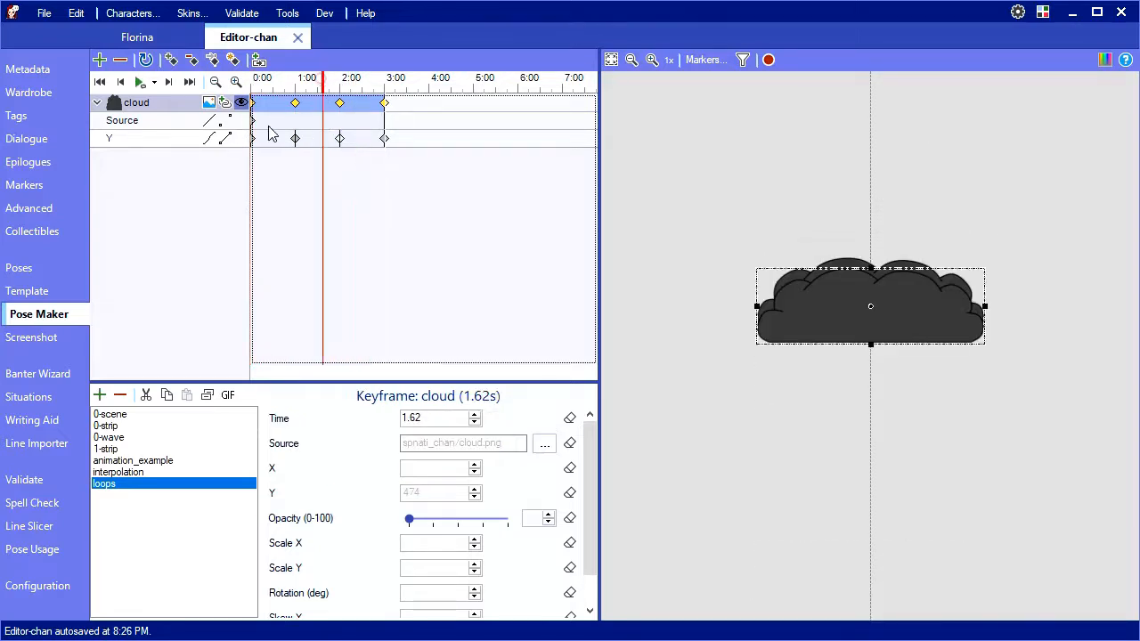
pyautogui.click(214, 139)
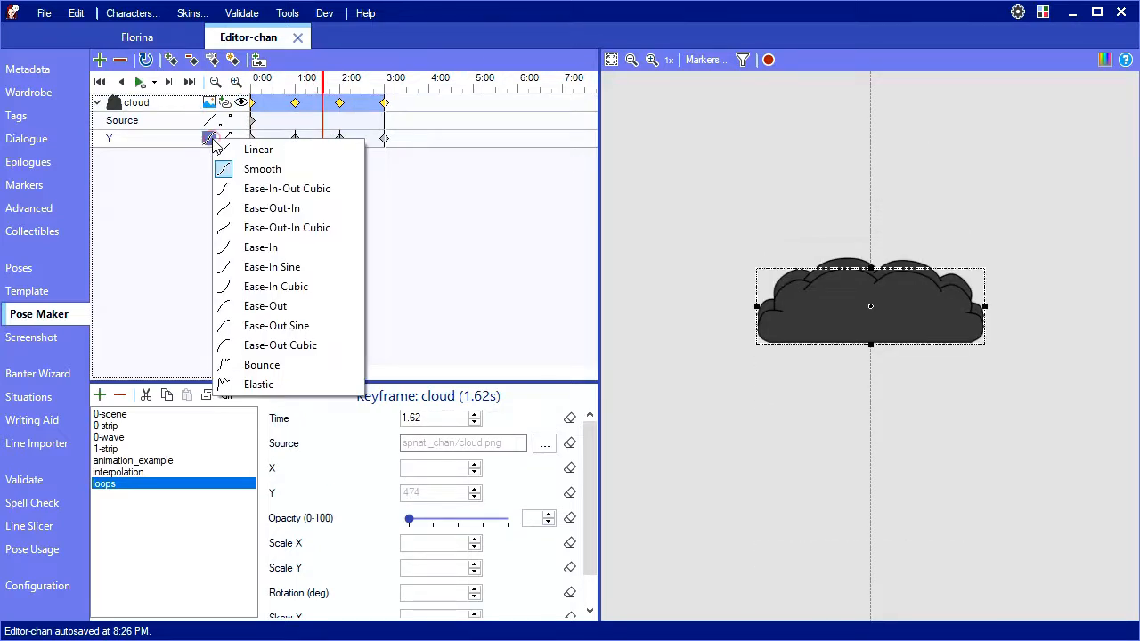
pyautogui.click(269, 361)
# - Set the easing method of the Y segment between 2 and 3 seconds to Ease-Out Cubic and preview the animation
pyautogui.click(368, 80)
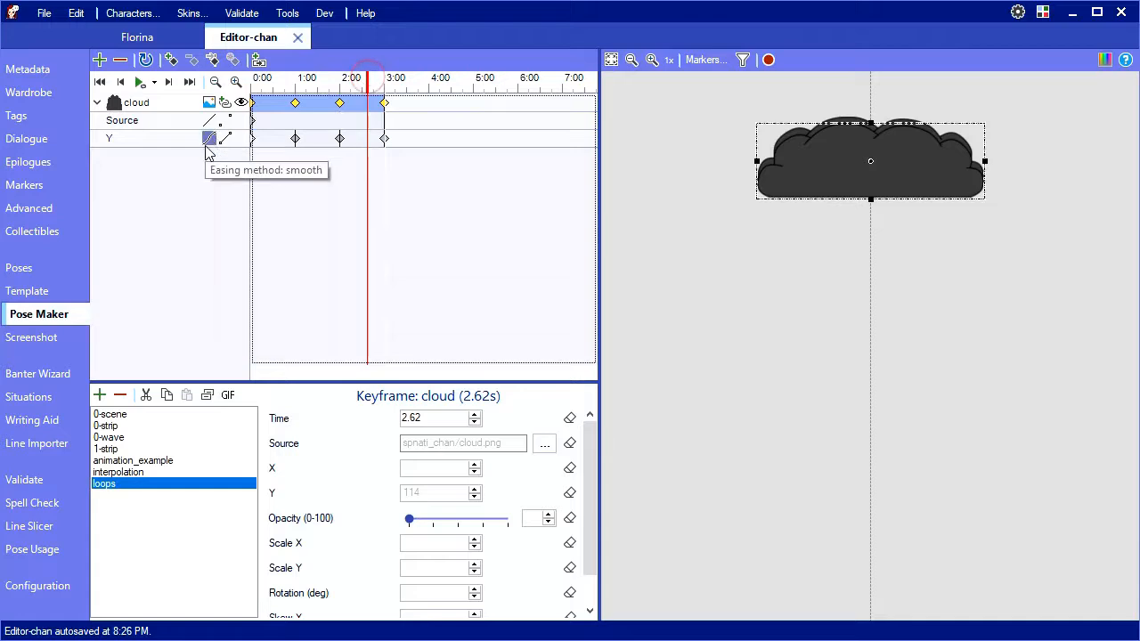
pyautogui.click(209, 138)
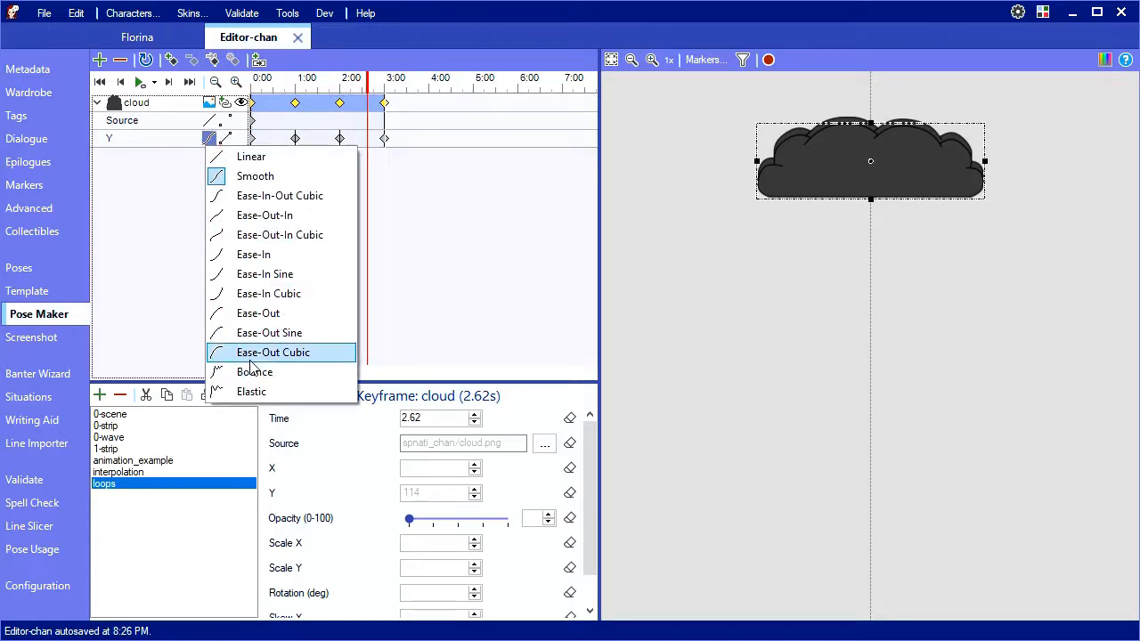
pyautogui.click(249, 359)
pyautogui.press('space')
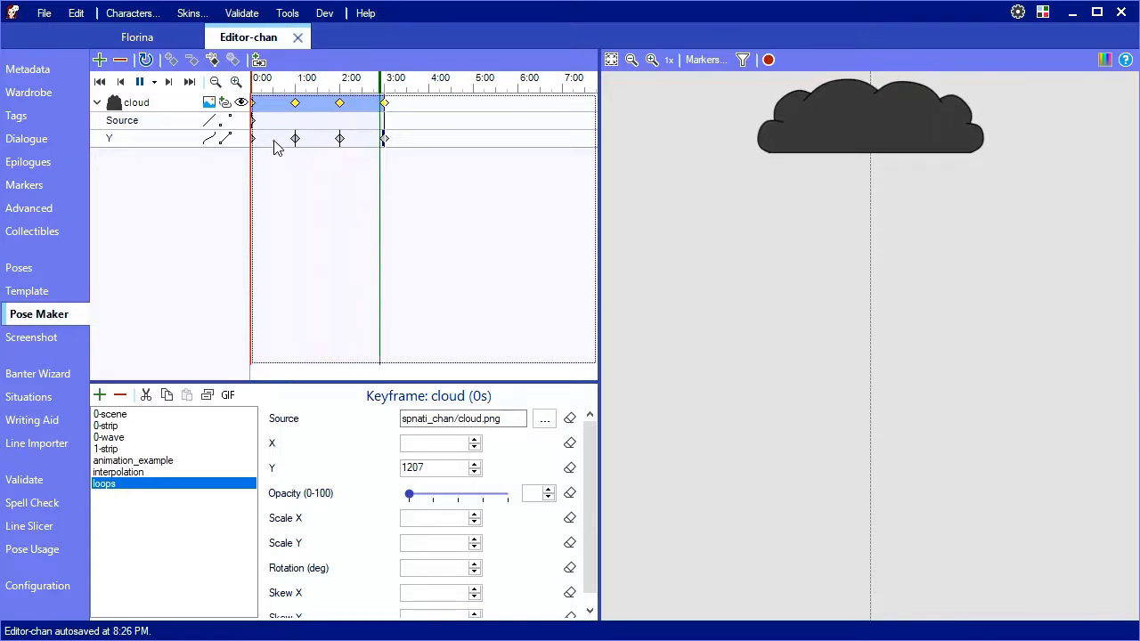
pyautogui.click(139, 85)
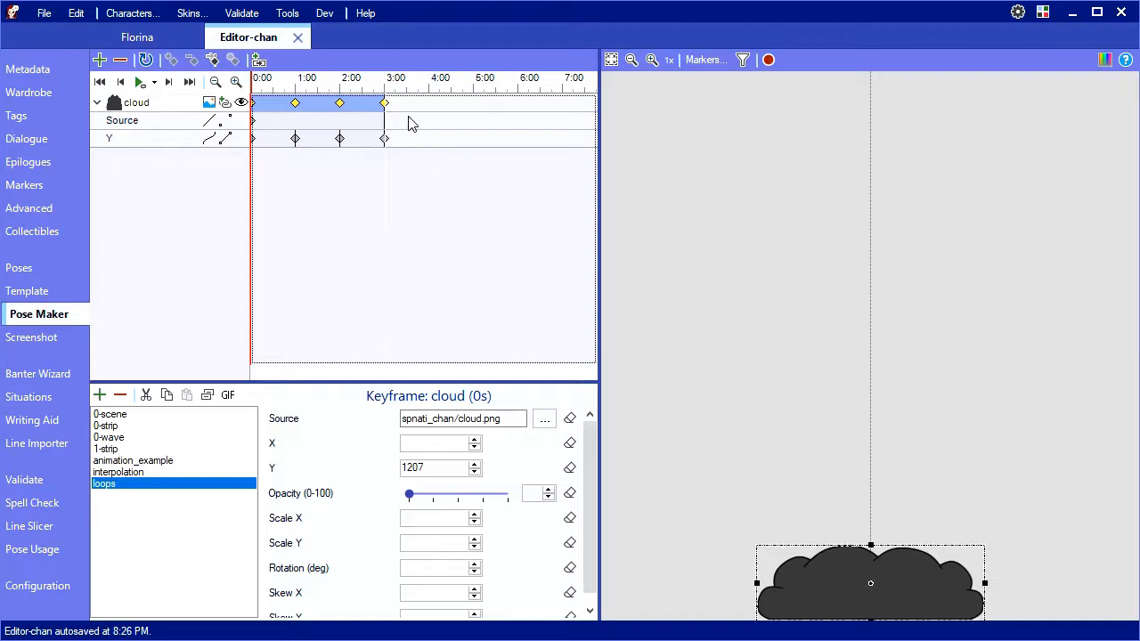
# - Add Y keyframes at 4 and 5 seconds, with the cloud at Y 1180 and near the canvas top, and remove the stray X track
pyautogui.click(428, 80)
pyautogui.moveTo(834, 107); pyautogui.dragTo(809, 121)
pyautogui.click(473, 81)
pyautogui.click(113, 138)
pyautogui.press('Delete')
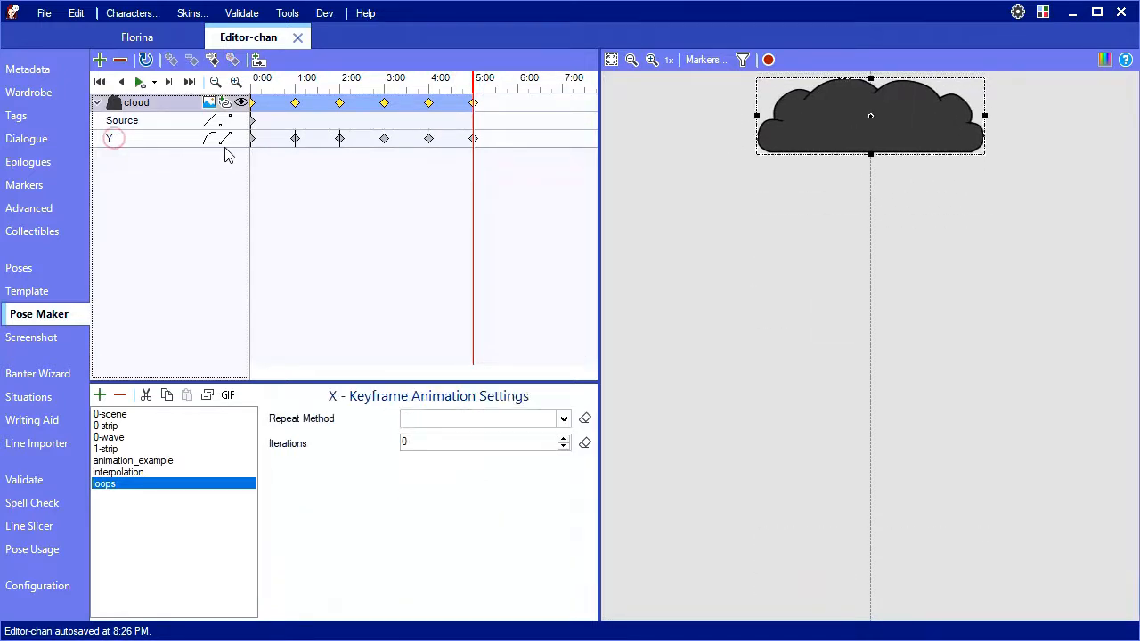
# - Make the 4-second Y keyframe begin a separate animation and set the easing between 4 and 5 seconds to Ease-In-Out Cubic
pyautogui.click(428, 139)
pyautogui.click(232, 59)
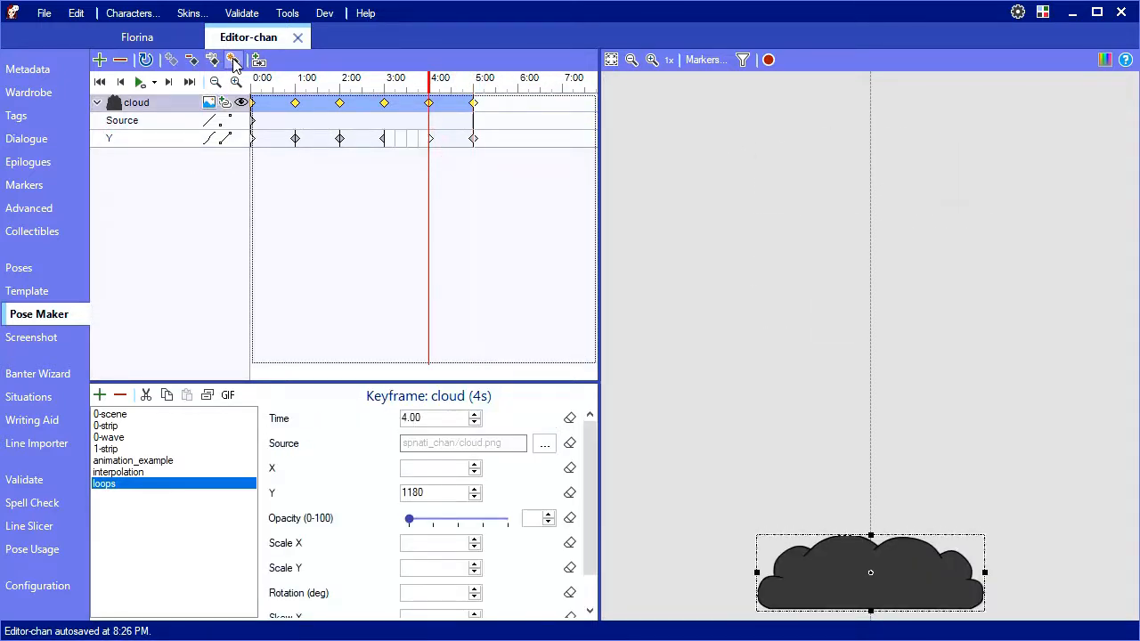
pyautogui.click(450, 78)
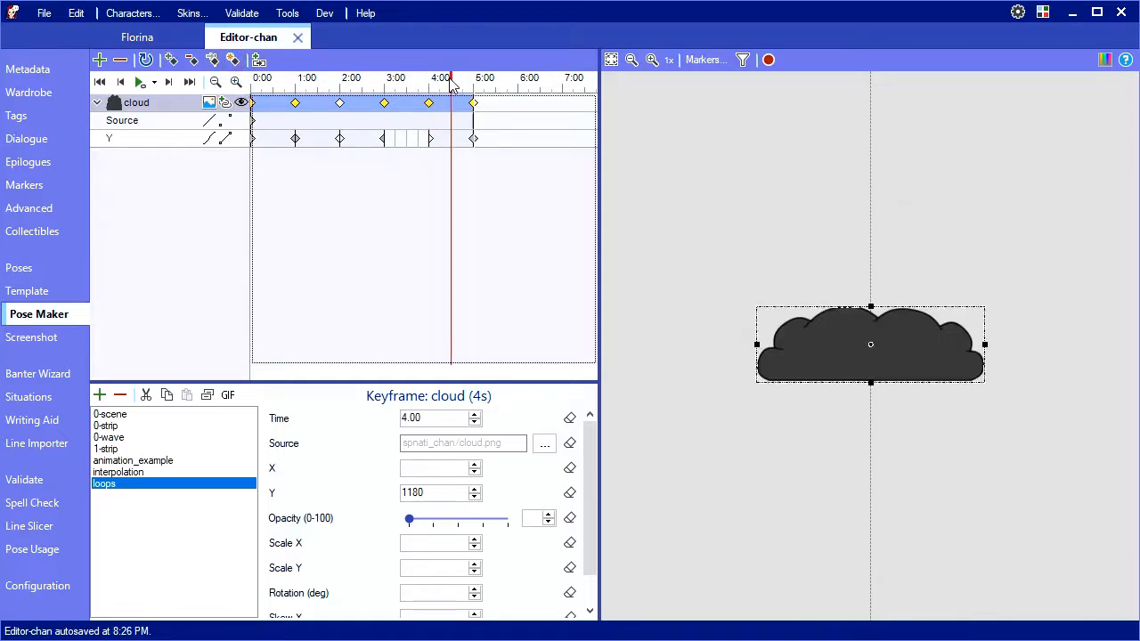
pyautogui.click(210, 140)
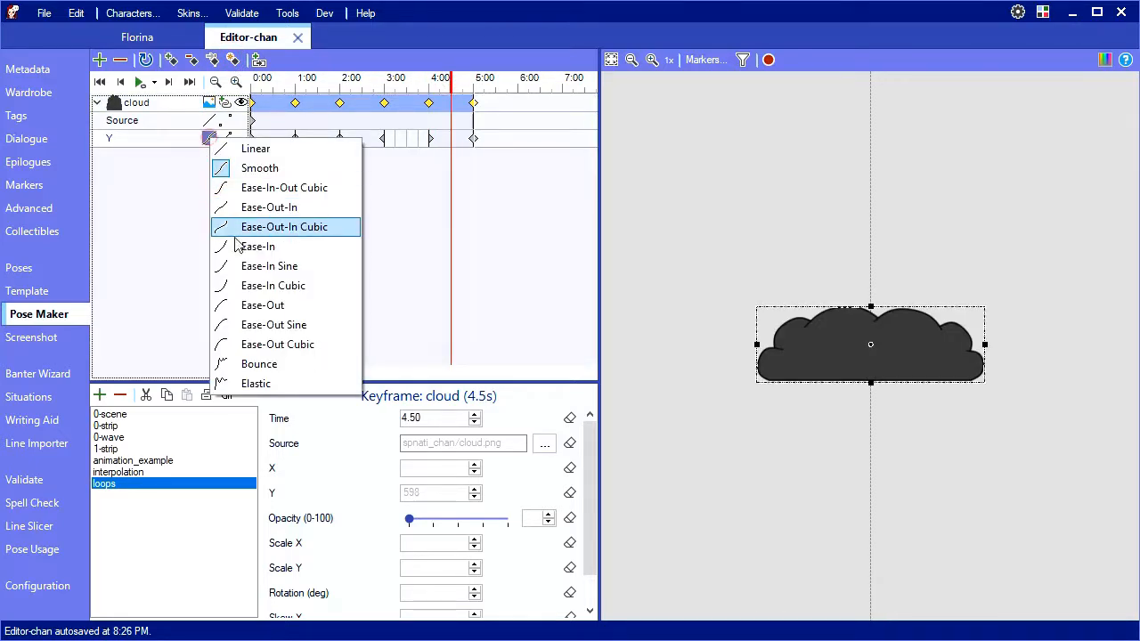
pyautogui.click(319, 186)
# - Preview the cloud's split Y animations from near the start of the timeline, and stop playback
pyautogui.moveTo(272, 82); pyautogui.dragTo(256, 82)
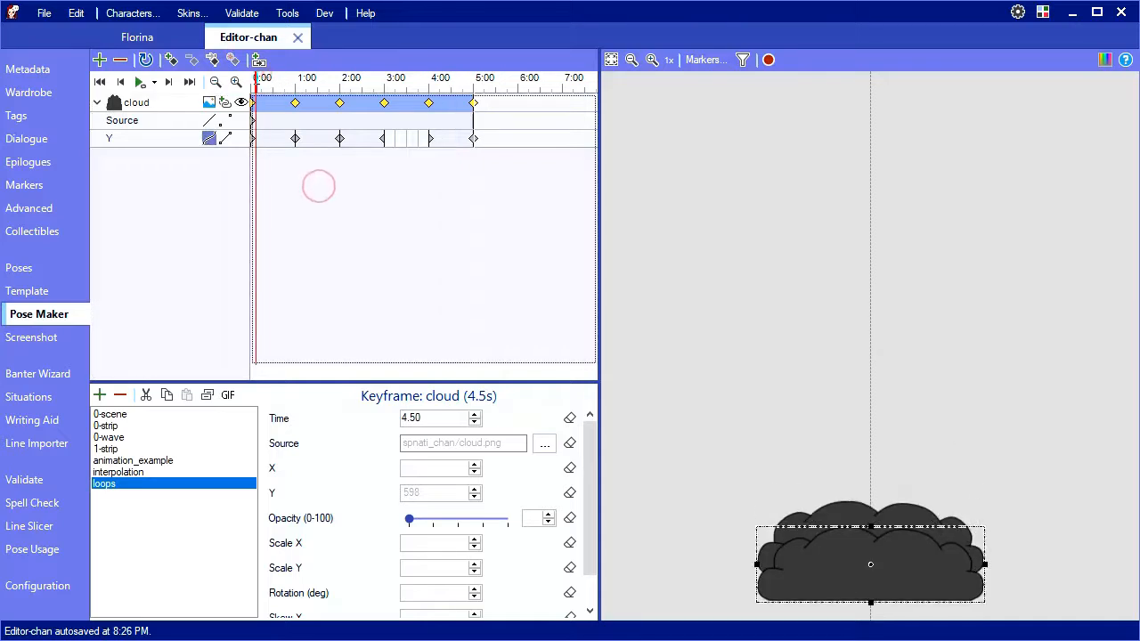
pyautogui.press('space')
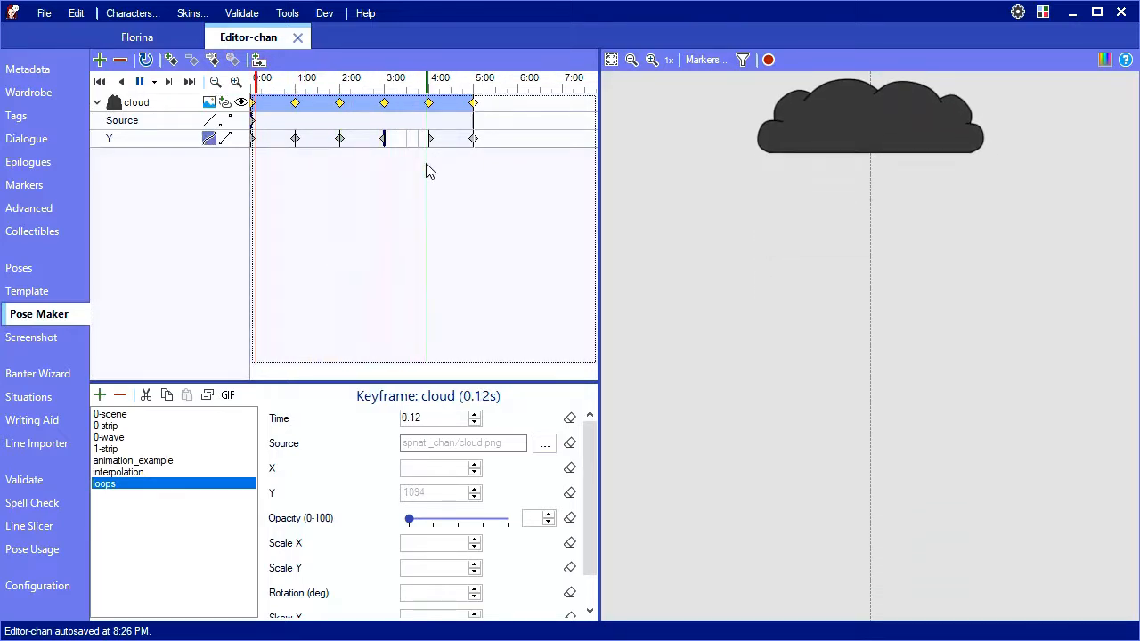
pyautogui.click(139, 81)
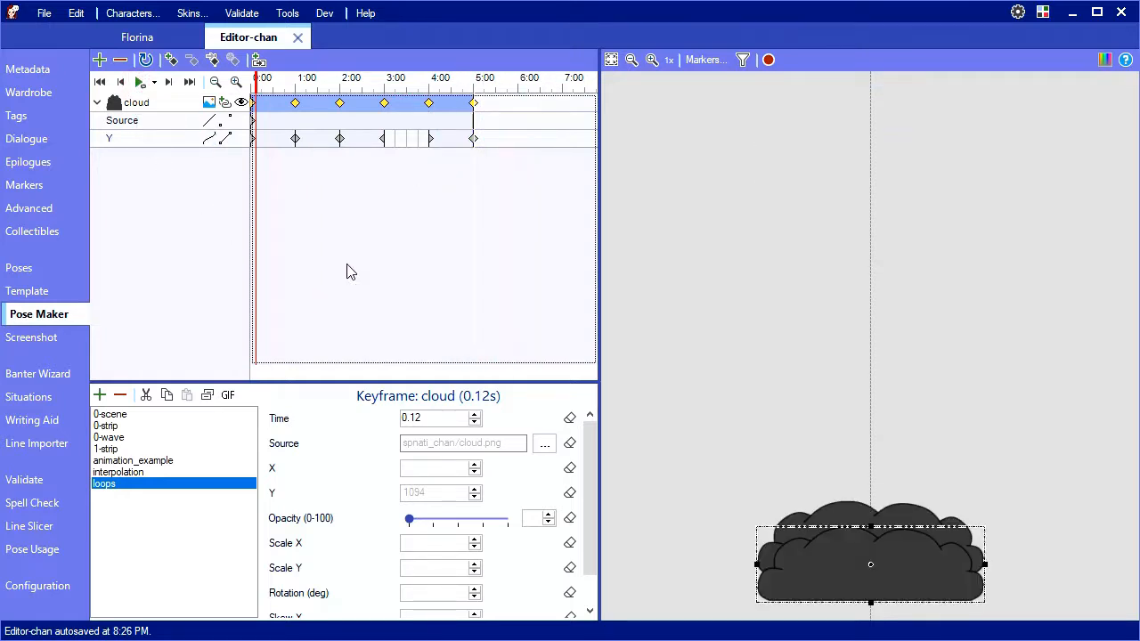
# - Turn on looping for the first Y animation, spanning 0 to 3 seconds, and preview it from the start
pyautogui.click(368, 143)
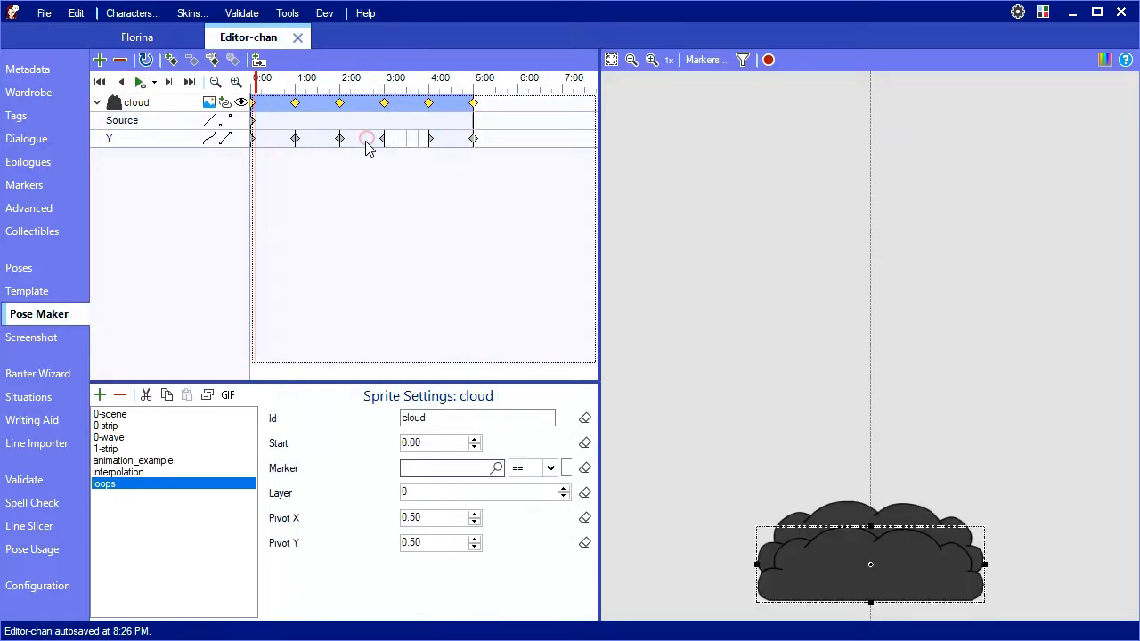
pyautogui.click(354, 82)
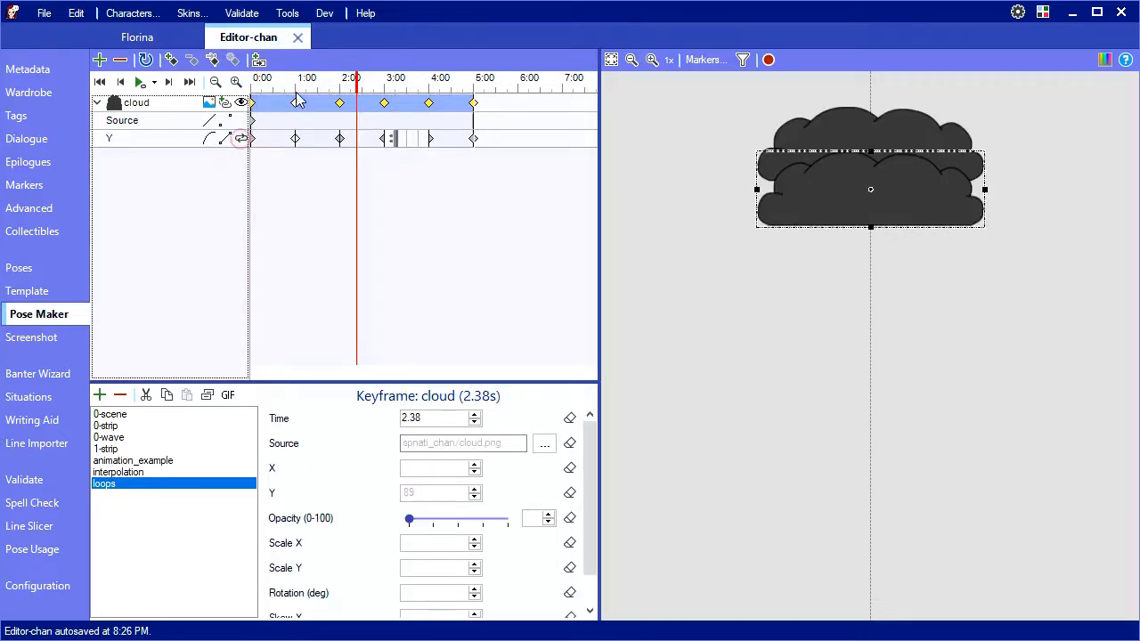
pyautogui.click(264, 82)
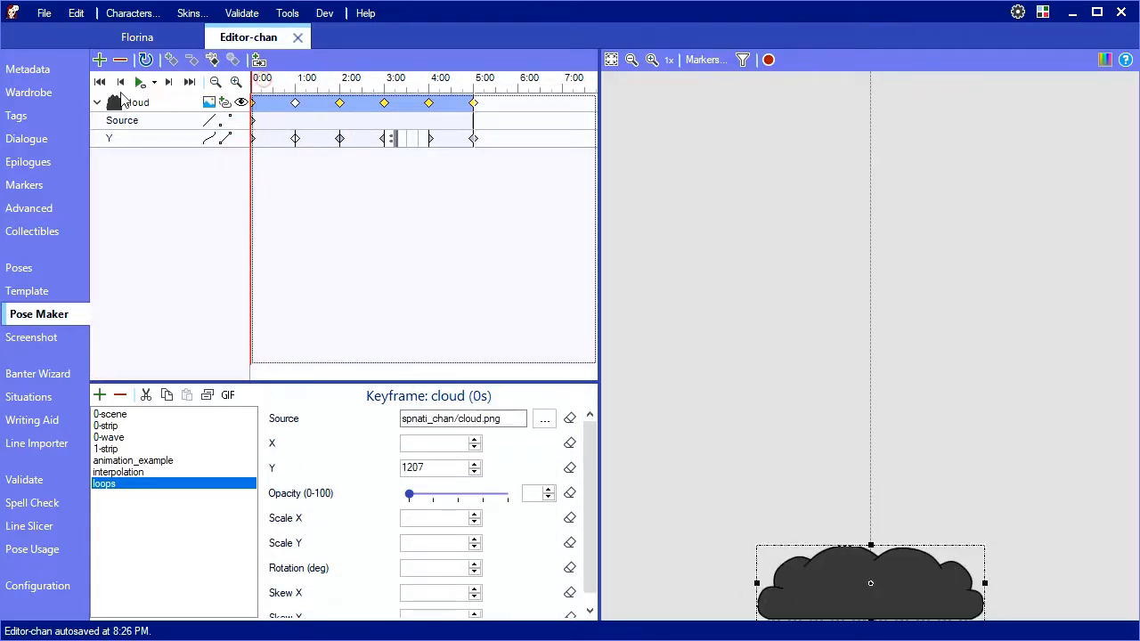
pyautogui.click(139, 81)
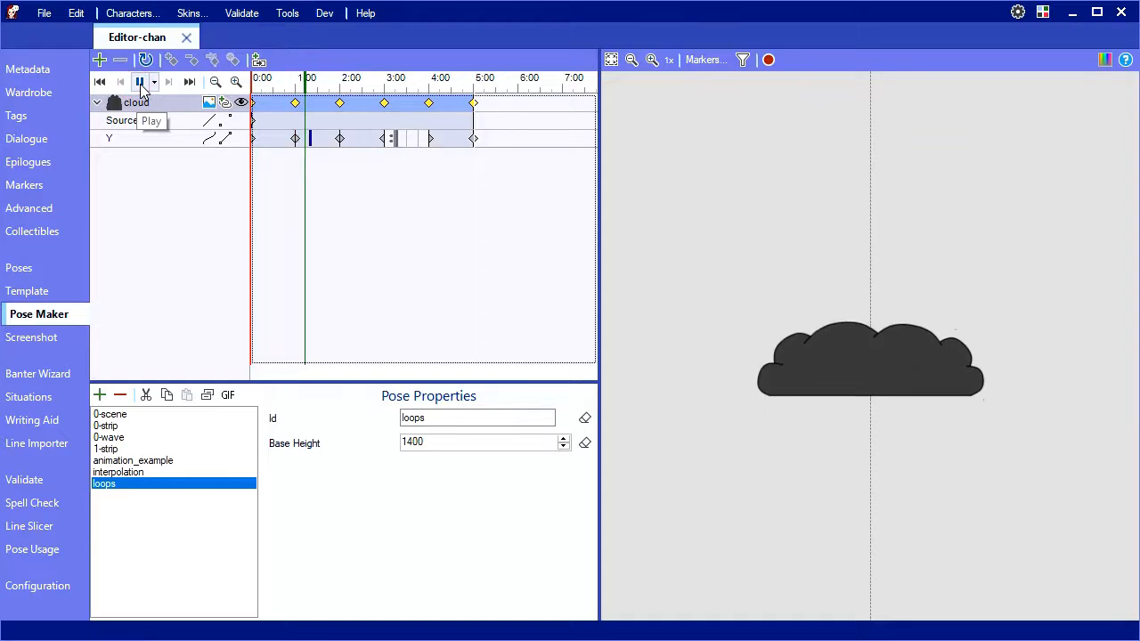